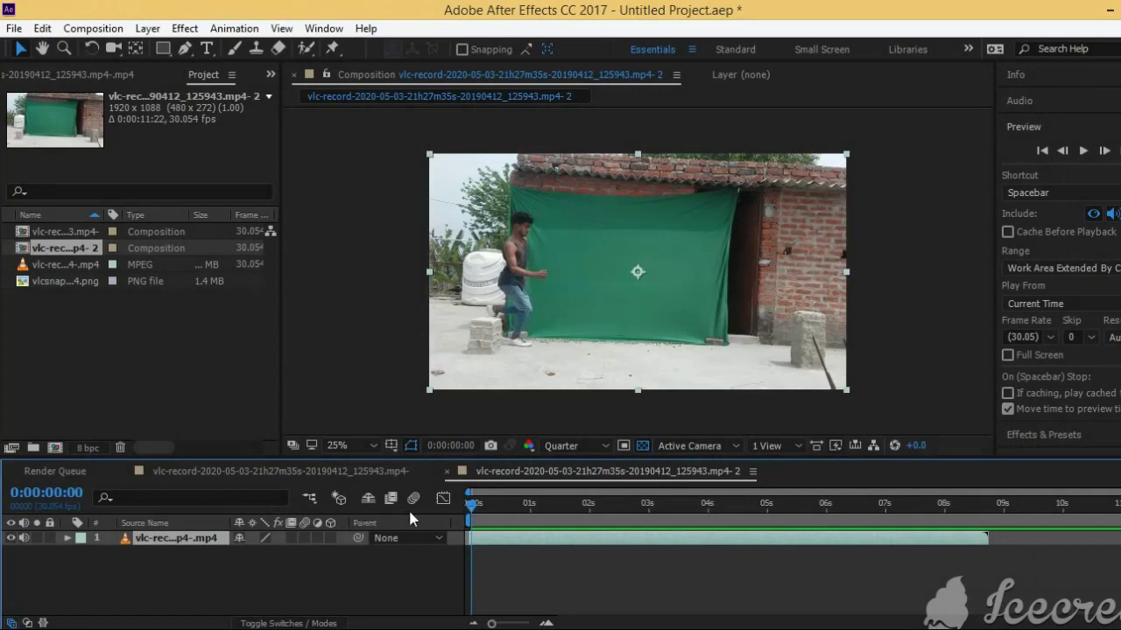
With the Pen tool, trace mask points along the green screen's top edge and down its left side.
{"action": "mouse_move", "coordinate": [474, 504]}
{"action": "left_mouse_down"}
{"action": "mouse_move", "coordinate": [572, 503]}
{"action": "mouse_move", "coordinate": [431, 502]}
{"action": "left_mouse_up"}
{"action": "left_click", "coordinate": [185, 48]}
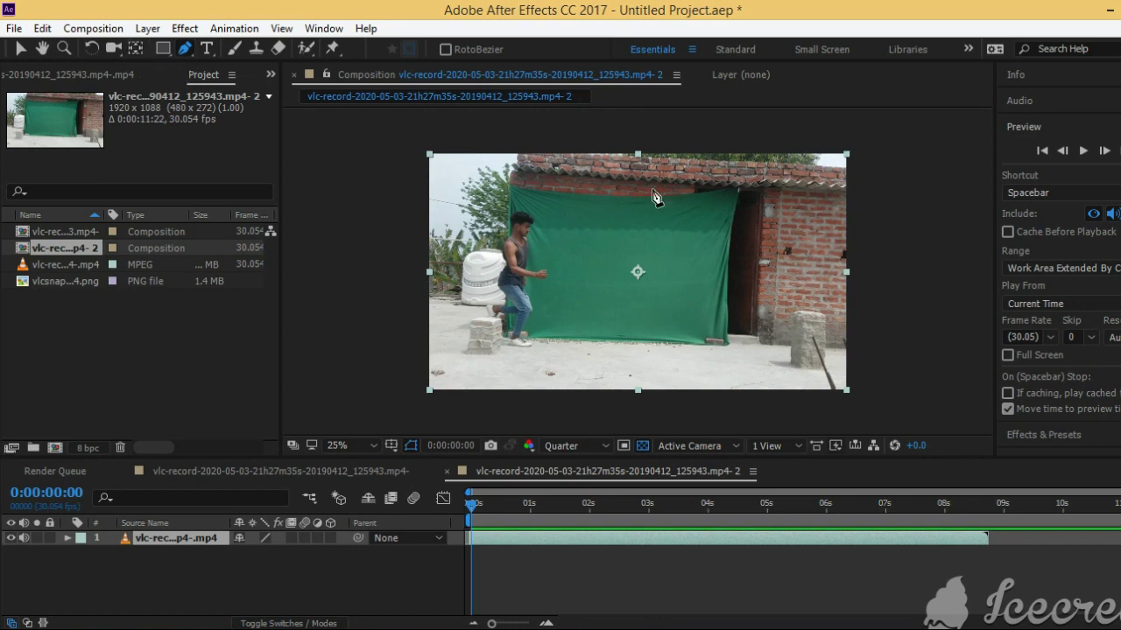
{"action": "left_click", "coordinate": [731, 198]}
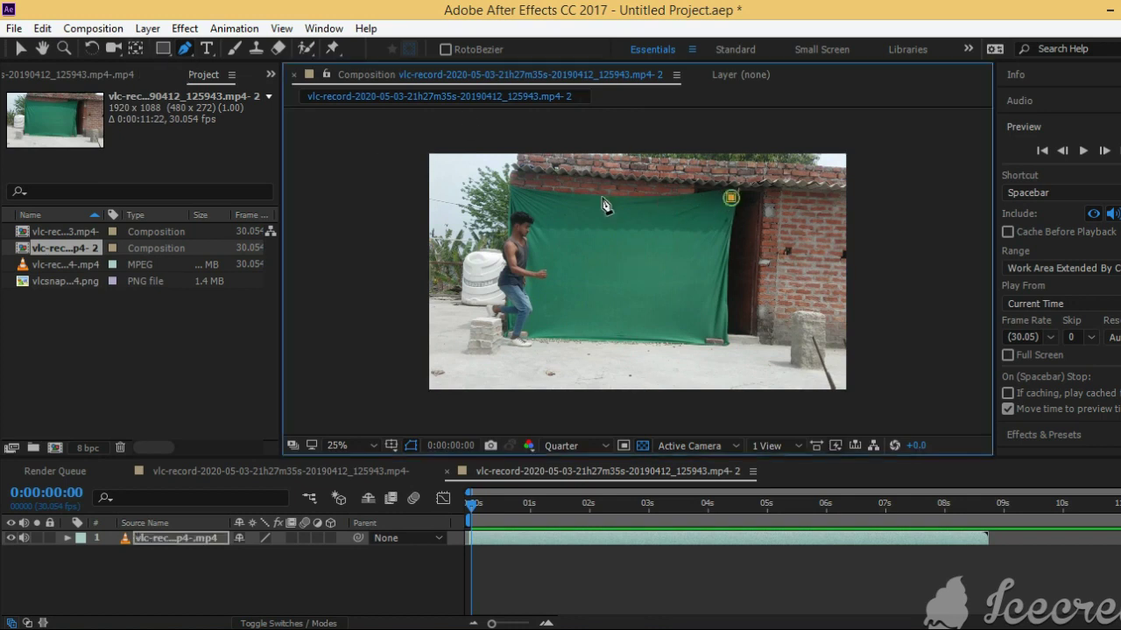
{"action": "left_click", "coordinate": [513, 197]}
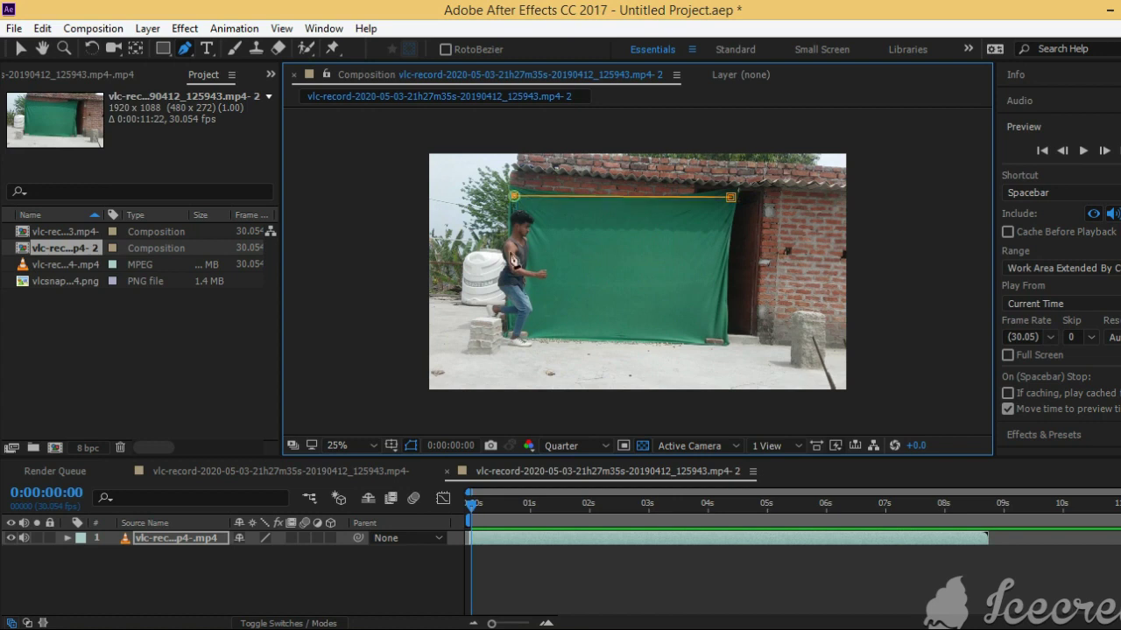
{"action": "left_click", "coordinate": [508, 335]}
{"action": "left_click", "coordinate": [415, 338]}
Carry the mask below the floor and up the right side, closing it at the first point.
{"action": "left_click", "coordinate": [402, 407]}
{"action": "left_click", "coordinate": [834, 400]}
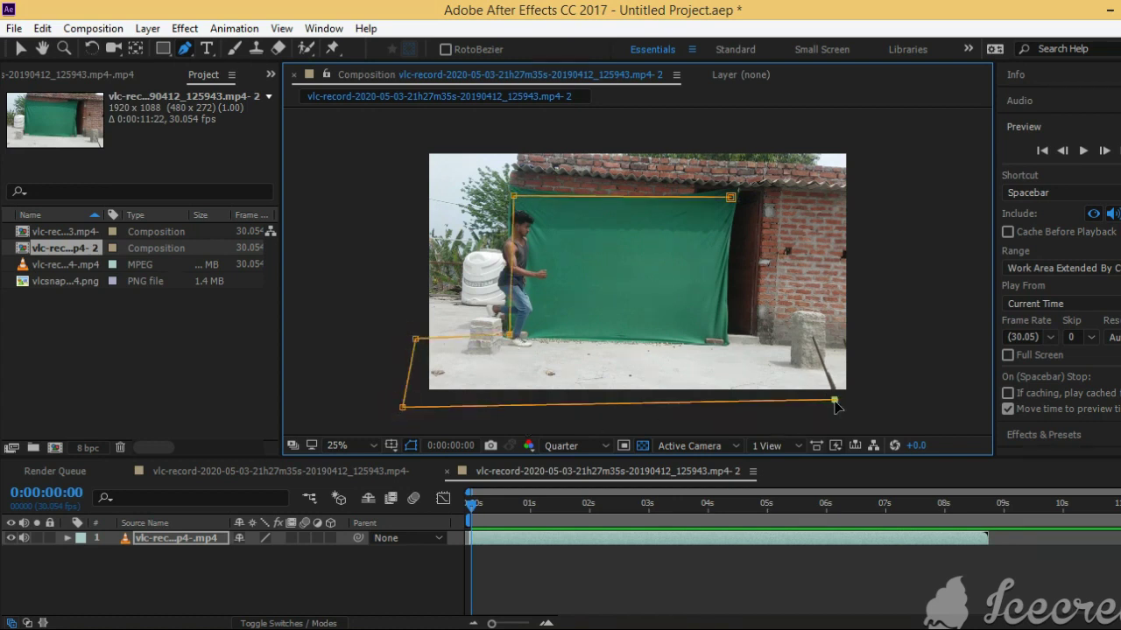
{"action": "left_click", "coordinate": [789, 345]}
{"action": "left_click", "coordinate": [723, 342]}
{"action": "left_click", "coordinate": [732, 199]}
{"action": "left_click", "coordinate": [438, 578]}
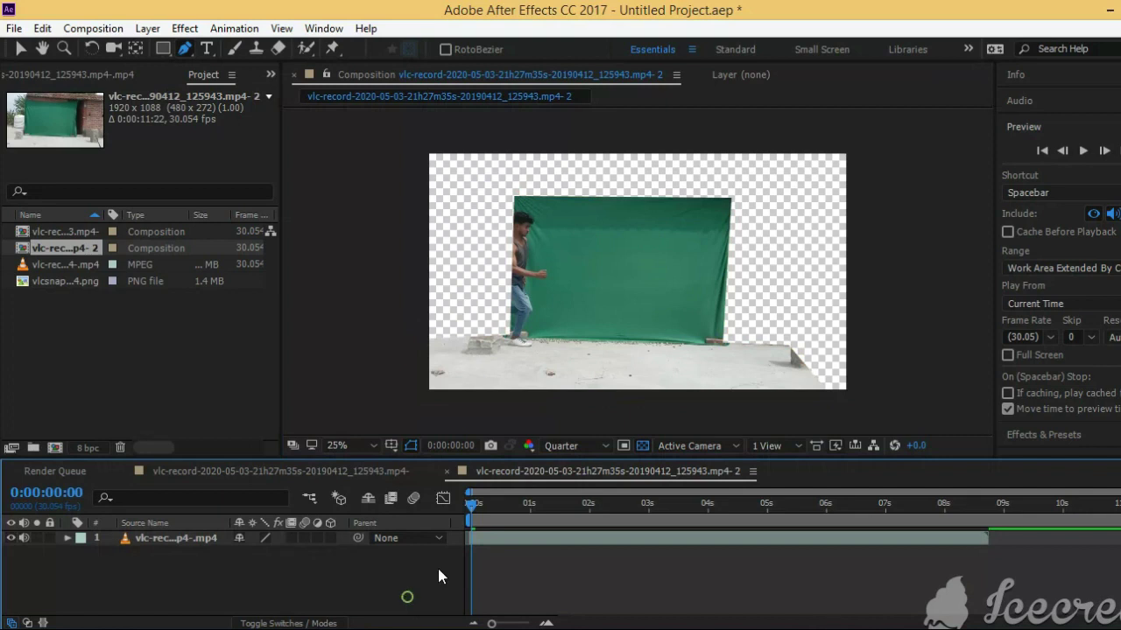
{"action": "left_click", "coordinate": [502, 502]}
Add the city rooftop PNG below the video as layer 2 and scale it to fill the frame.
{"action": "left_click_drag", "start_coordinate": [501, 508], "coordinate": [445, 501]}
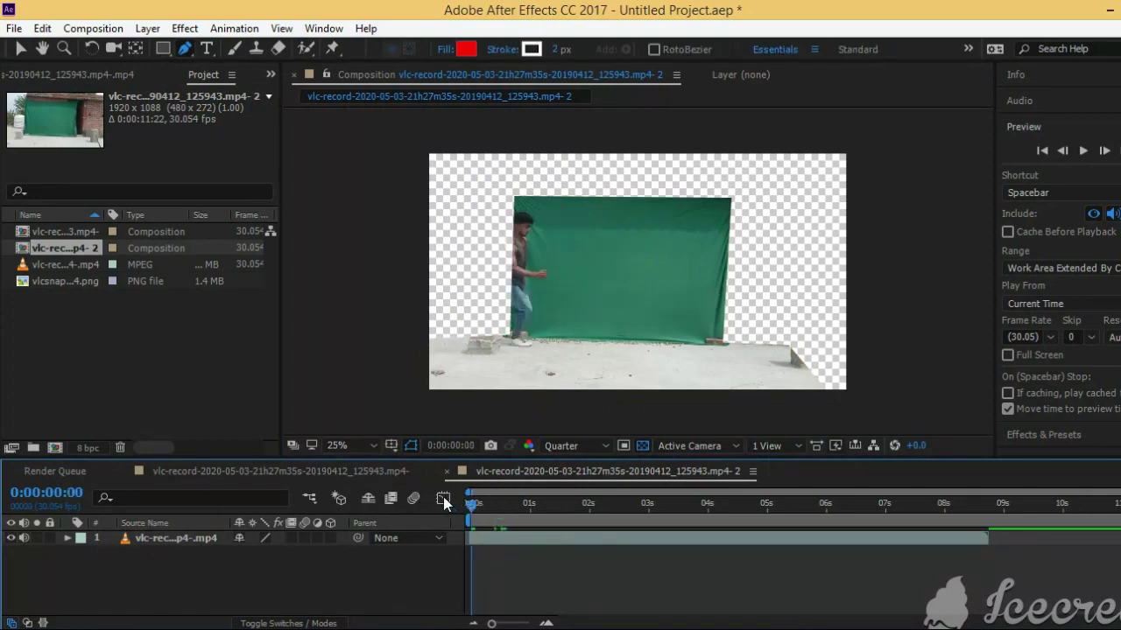
{"action": "left_click", "coordinate": [185, 28]}
{"action": "left_click", "coordinate": [39, 385]}
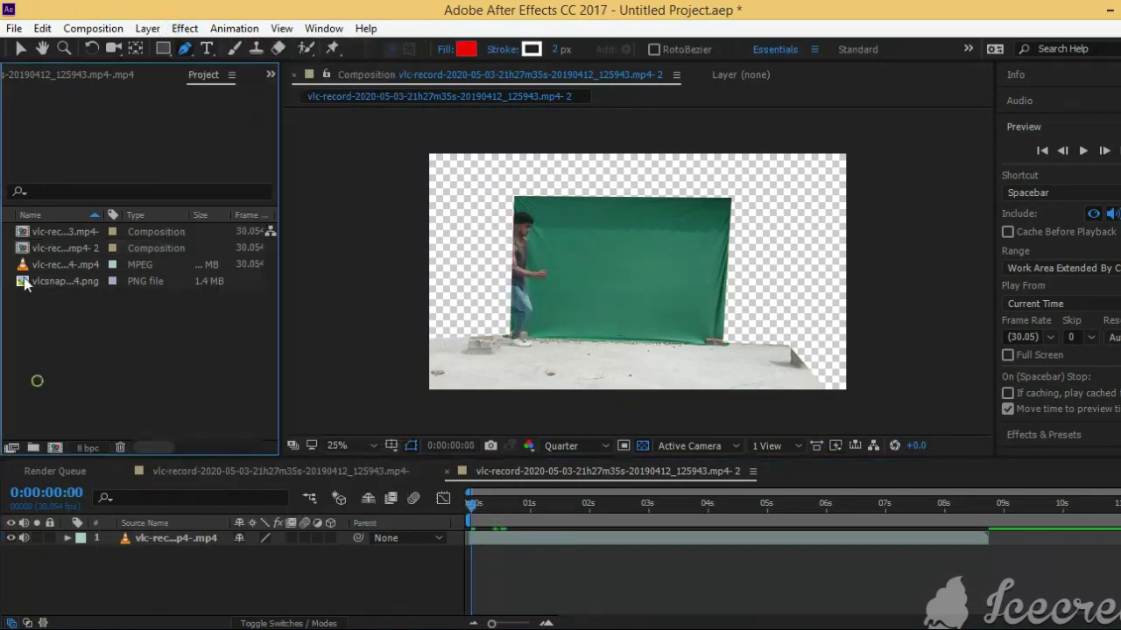
{"action": "left_click_drag", "start_coordinate": [59, 284], "coordinate": [114, 560]}
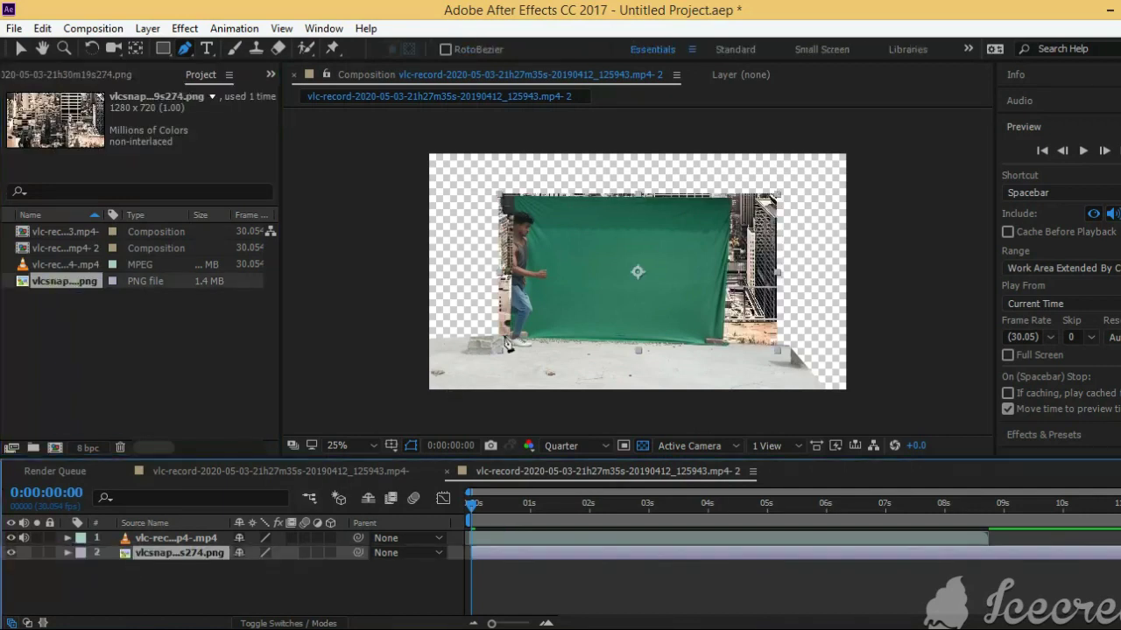
{"action": "left_click", "coordinate": [20, 48]}
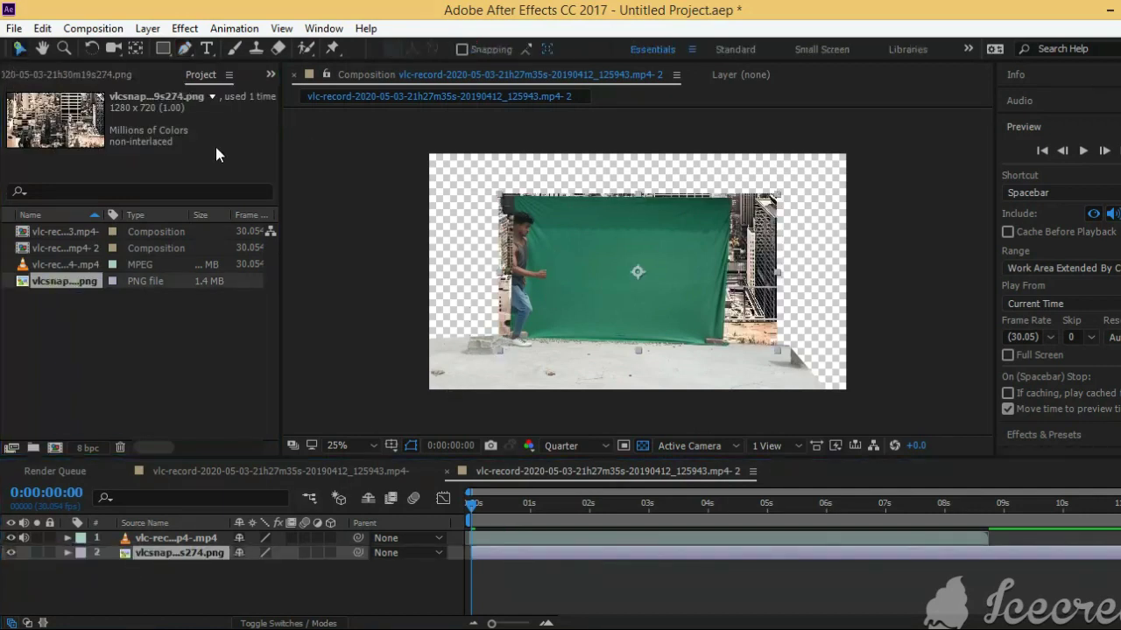
{"action": "left_click_drag", "start_coordinate": [499, 349], "coordinate": [391, 400]}
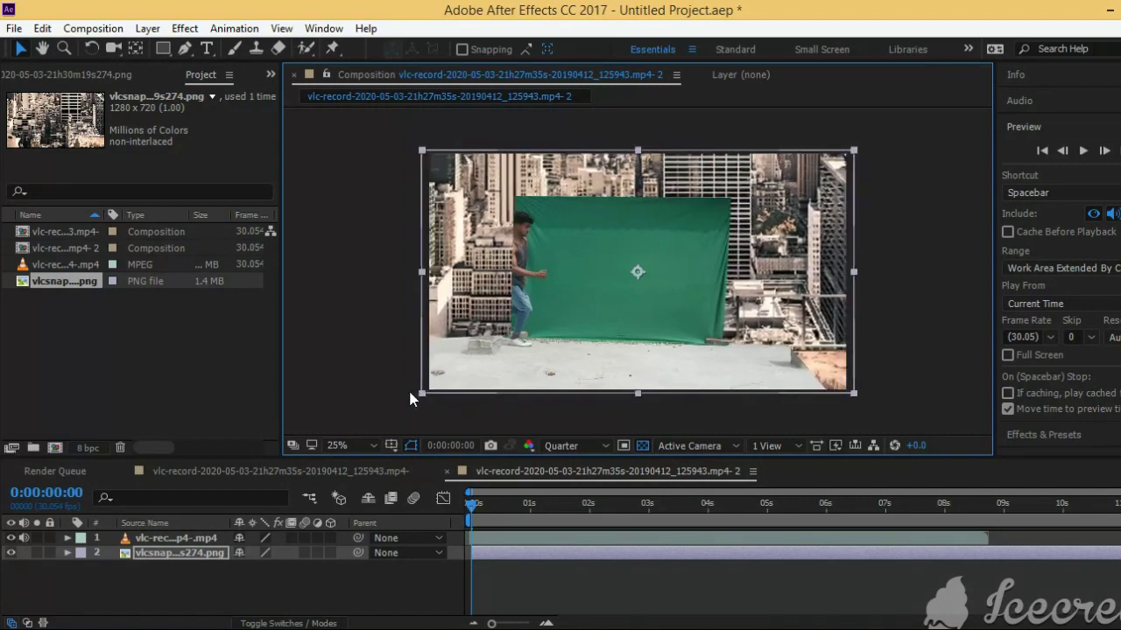
{"action": "left_click", "coordinate": [150, 607]}
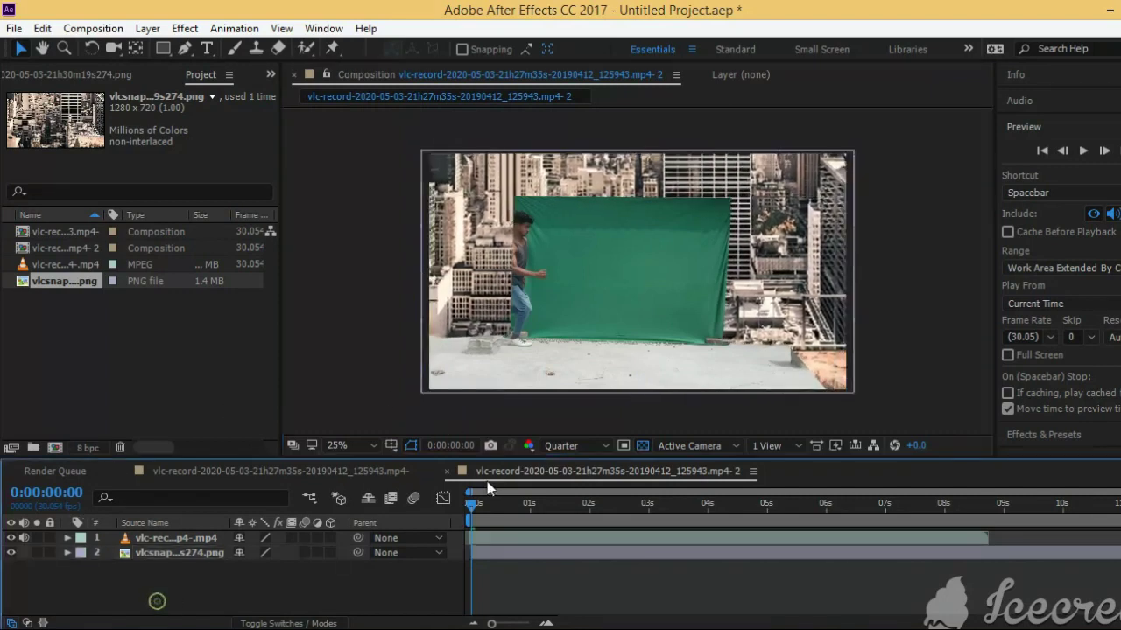
{"action": "left_click", "coordinate": [496, 541]}
Apply Keylight (1.2) to the video layer and sample the green cloth as Screen Colour.
{"action": "left_click", "coordinate": [147, 28]}
{"action": "left_click", "coordinate": [145, 26]}
{"action": "left_click", "coordinate": [185, 28]}
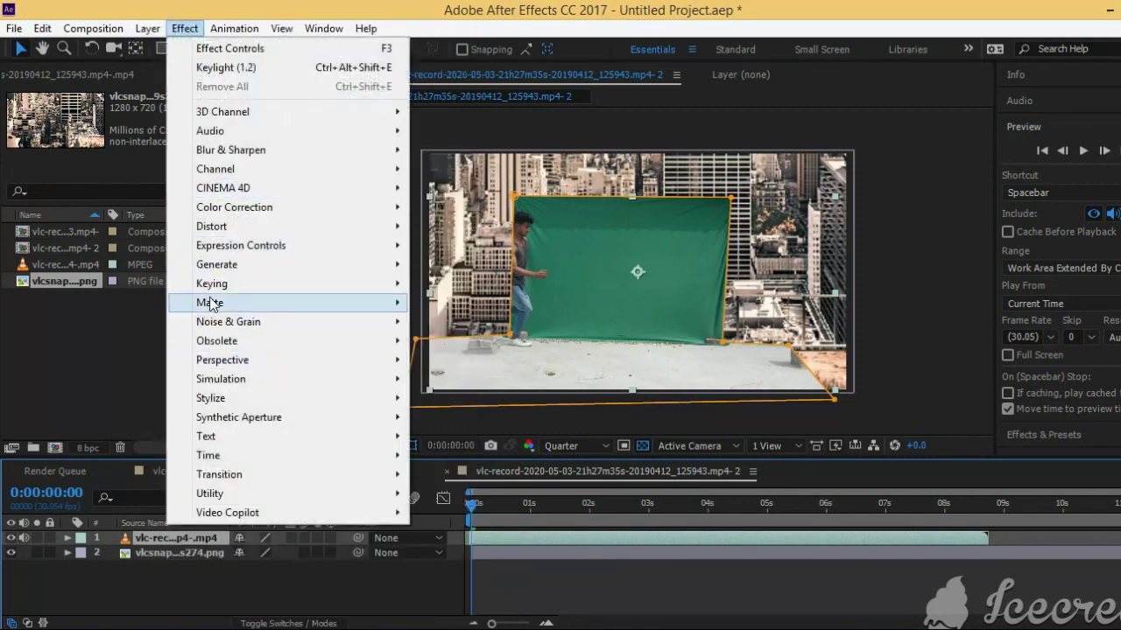
{"action": "mouse_move", "coordinate": [213, 289]}
{"action": "left_click", "coordinate": [457, 436]}
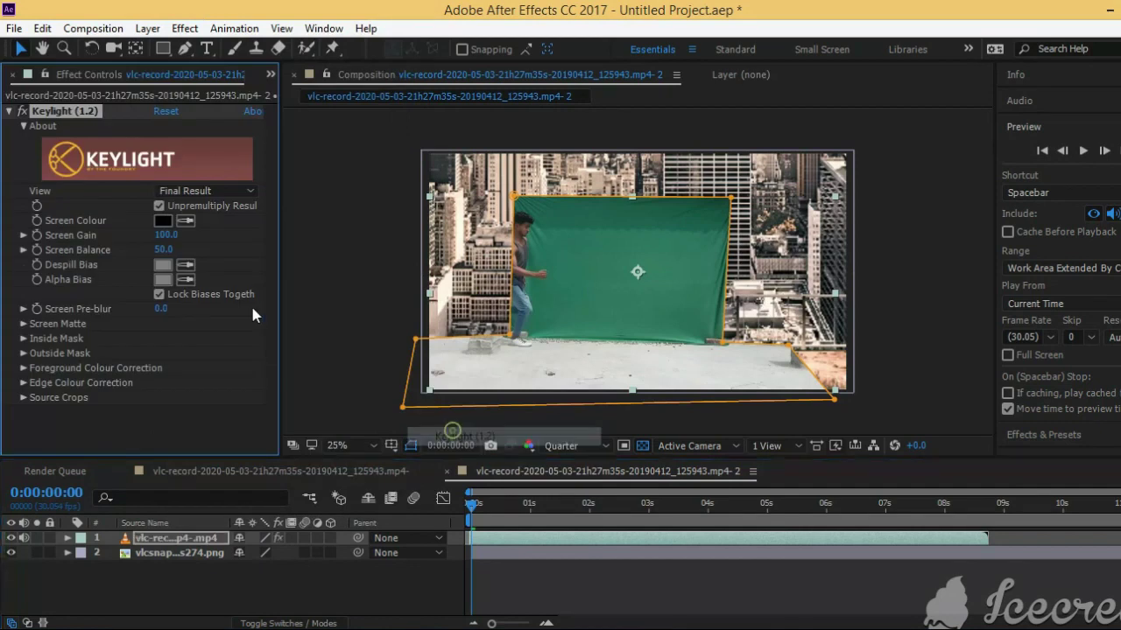
{"action": "left_click", "coordinate": [184, 220]}
{"action": "left_click", "coordinate": [617, 273]}
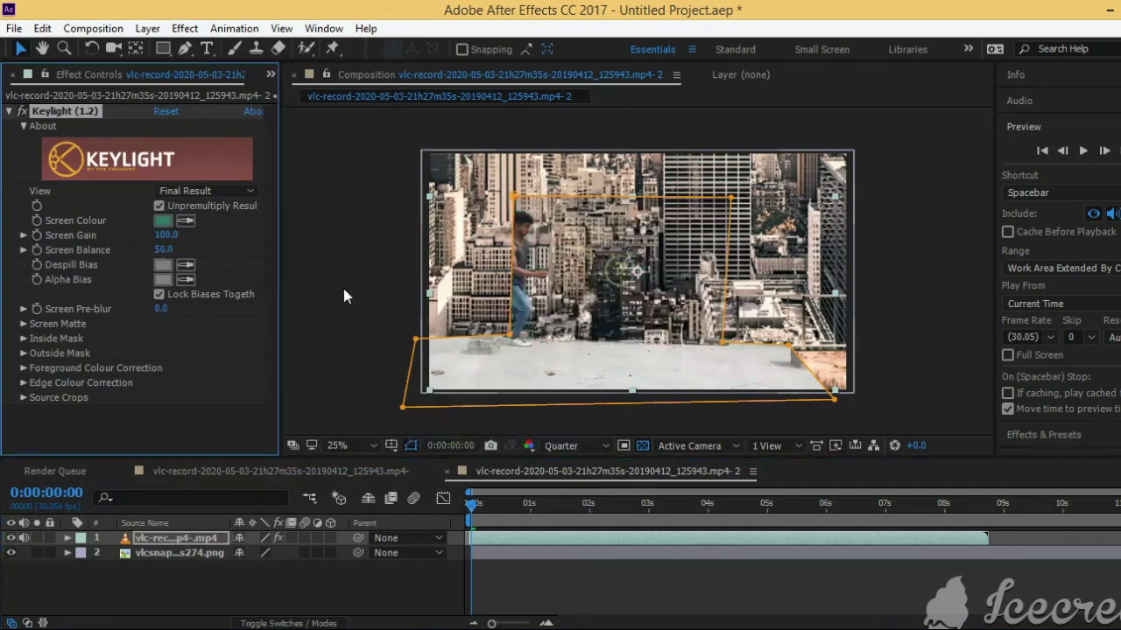
Set Keylight's Screen Pre-blur to 1.0, Clip Black to 44 and Clip White to 77.
{"action": "left_click", "coordinate": [160, 309]}
{"action": "type", "text": "1"}
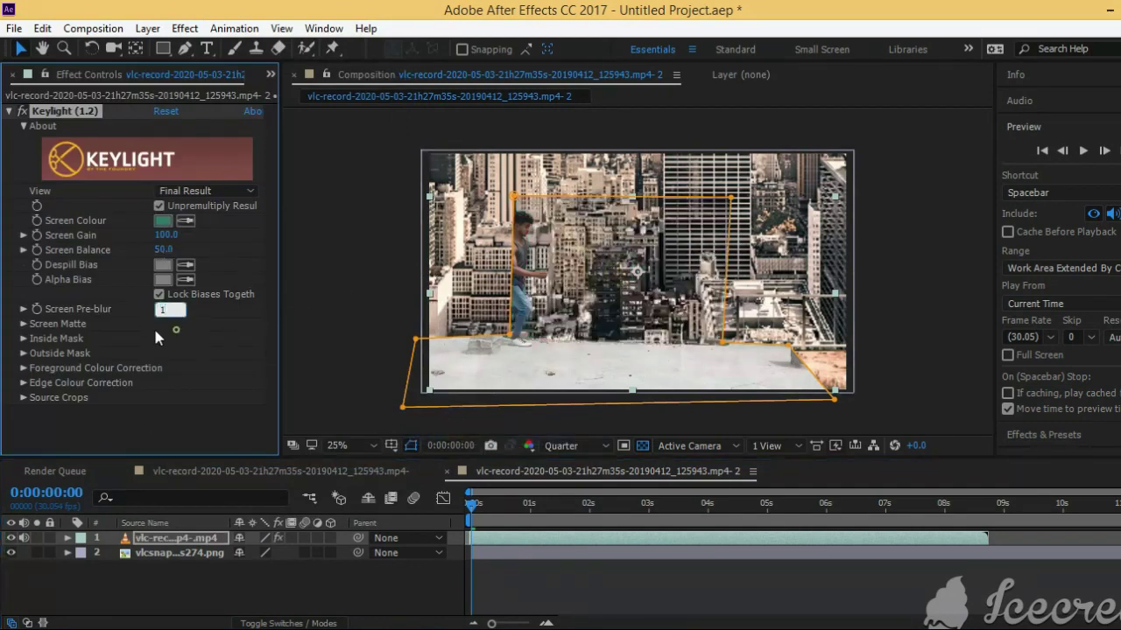
{"action": "left_click", "coordinate": [156, 333]}
{"action": "left_click", "coordinate": [23, 323]}
{"action": "left_click", "coordinate": [162, 328]}
{"action": "type", "text": "4"}
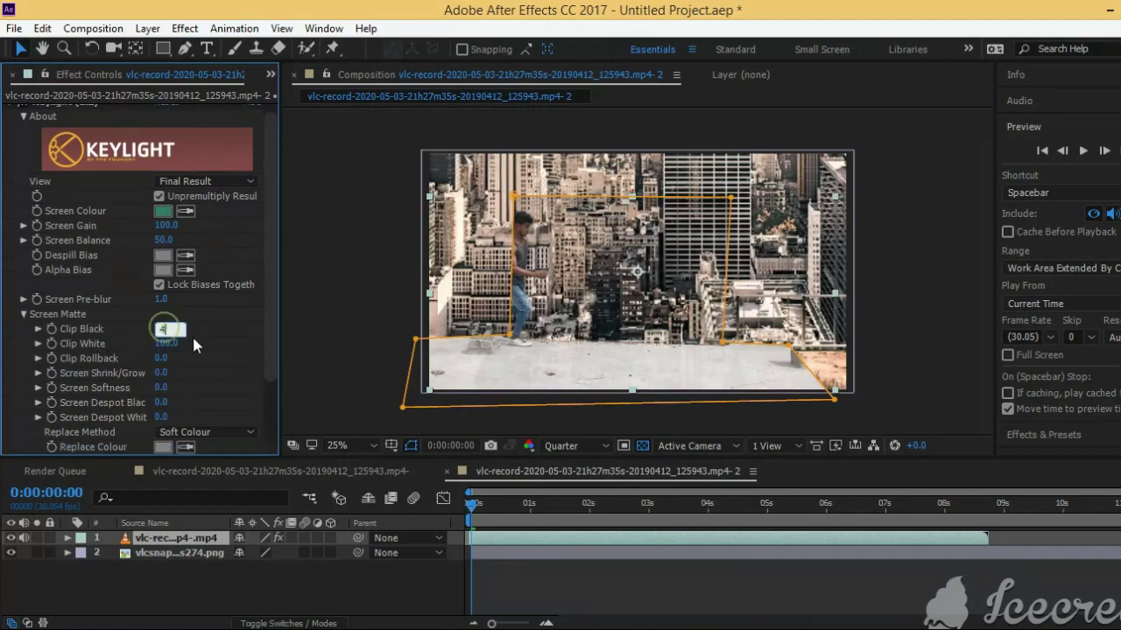
{"action": "type", "text": "77"}
{"action": "key", "text": "Return"}
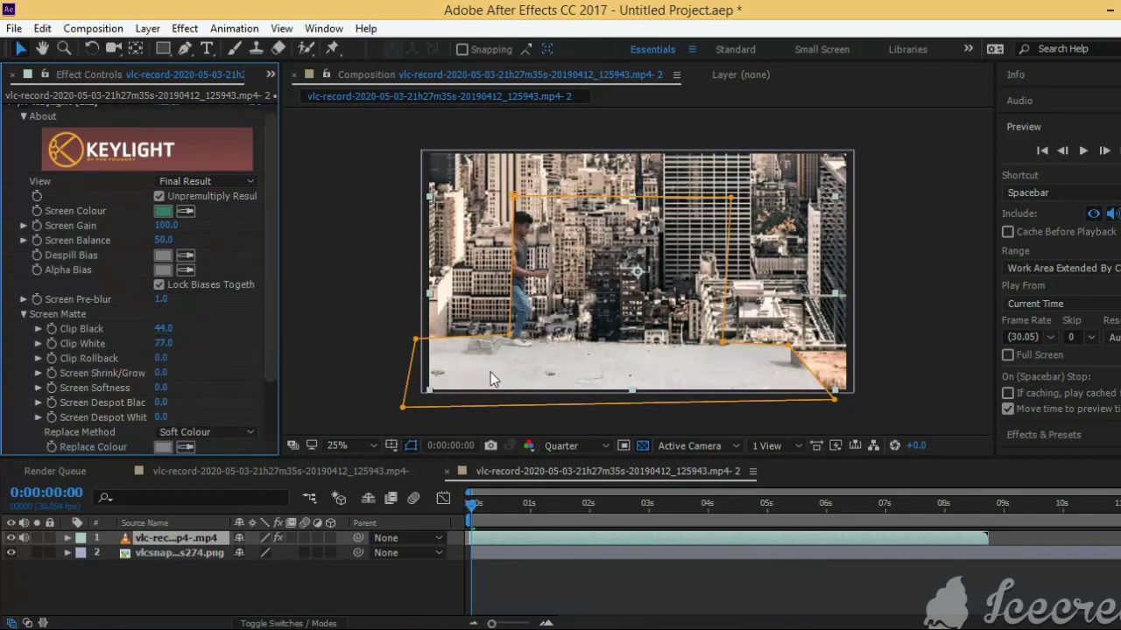
{"action": "left_click", "coordinate": [23, 50]}
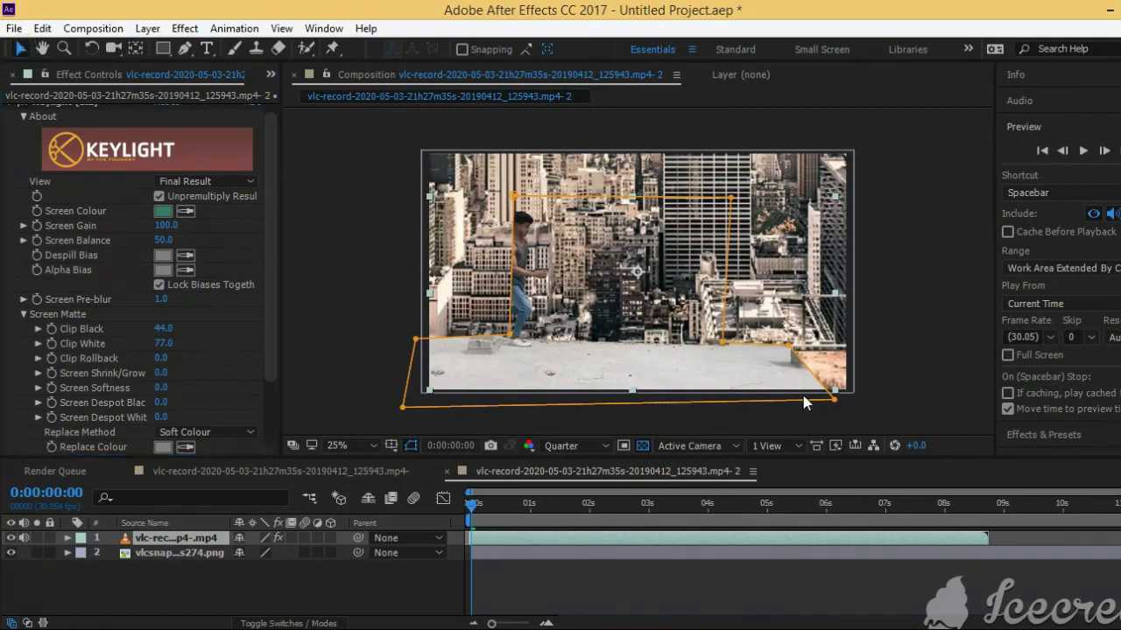
At the mid-jump frame, pull the mask's right-side points left so only the left floor remains.
{"action": "left_click_drag", "start_coordinate": [471, 513], "coordinate": [516, 515]}
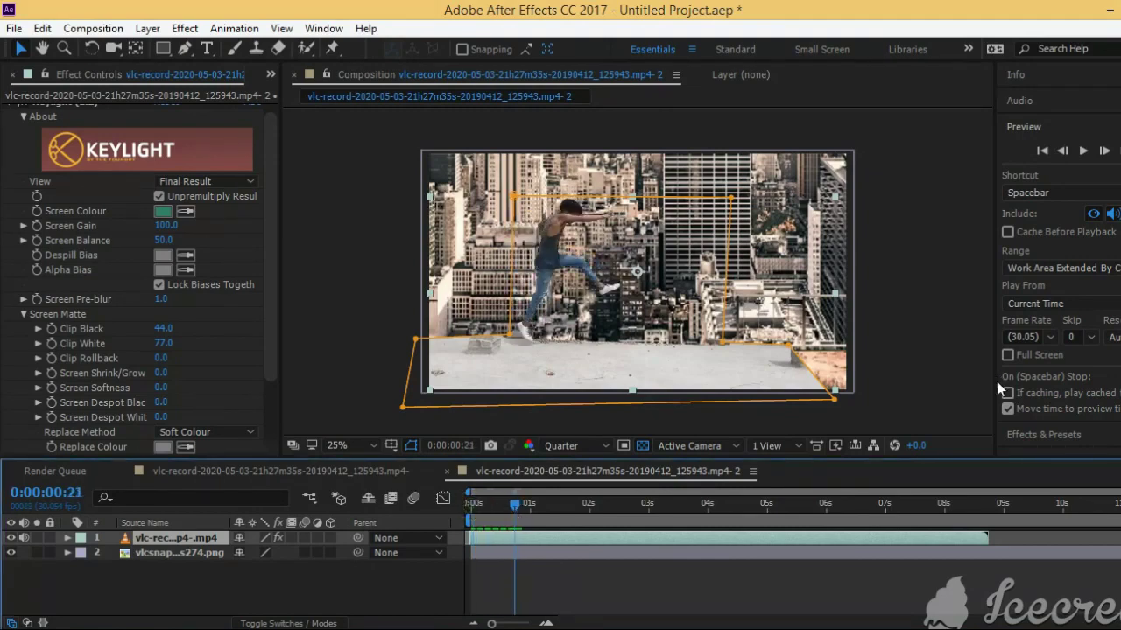
{"action": "left_click_drag", "start_coordinate": [836, 405], "coordinate": [544, 403]}
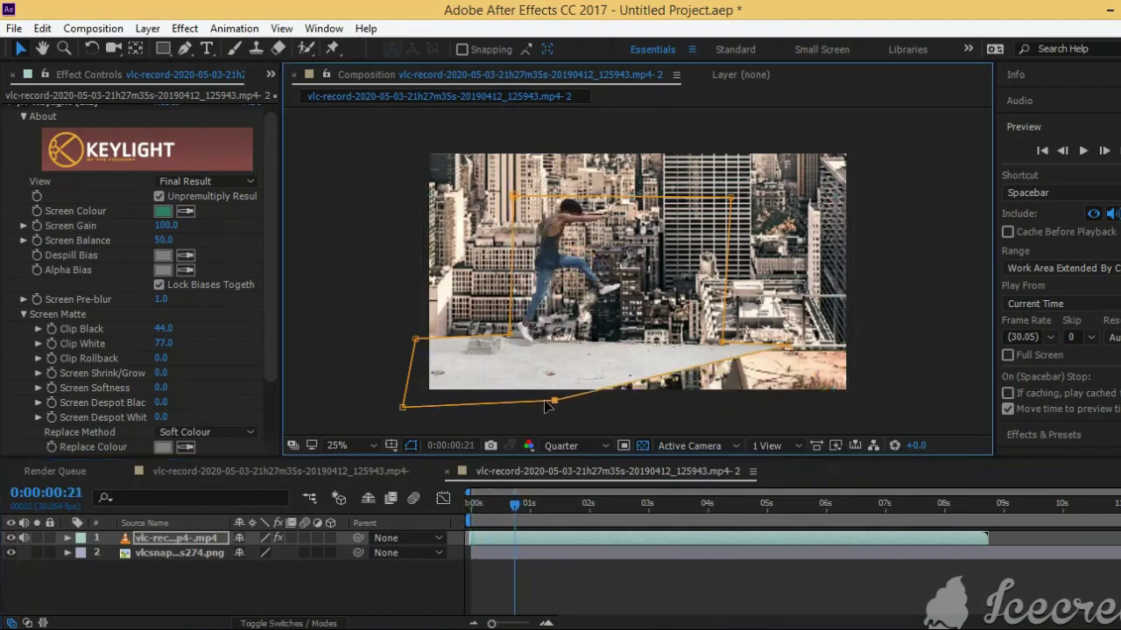
{"action": "left_click_drag", "start_coordinate": [790, 349], "coordinate": [547, 346]}
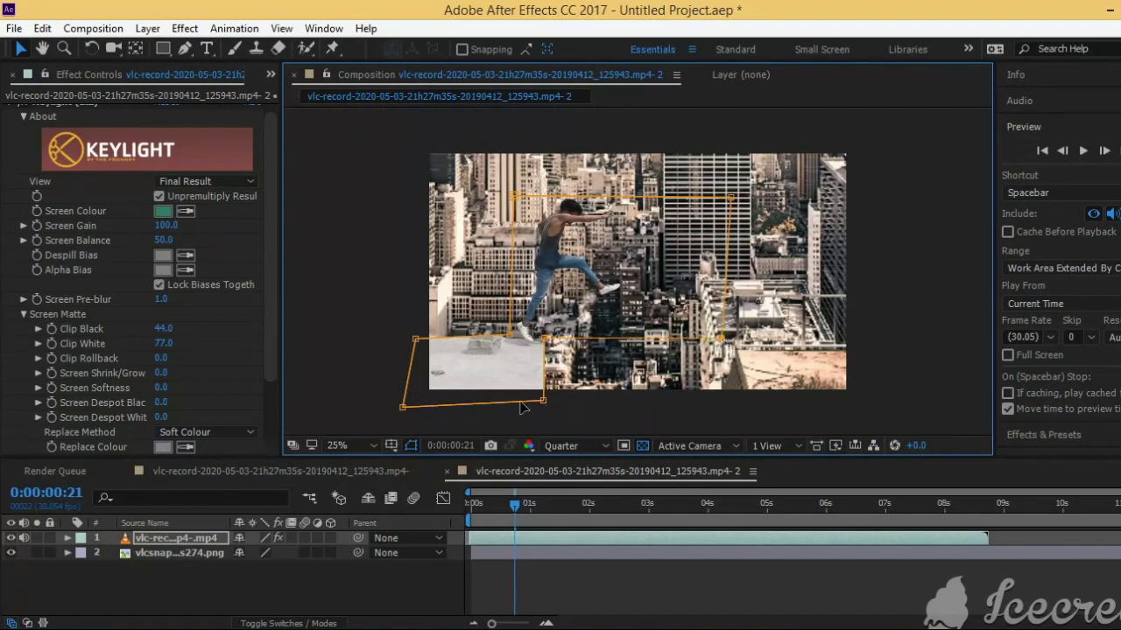
{"action": "left_click_drag", "start_coordinate": [415, 340], "coordinate": [417, 341]}
Scale the keyed jumper layer to 70% and move it down-left to Position 552, 708.
{"action": "left_click", "coordinate": [131, 552], "text": "ctrl"}
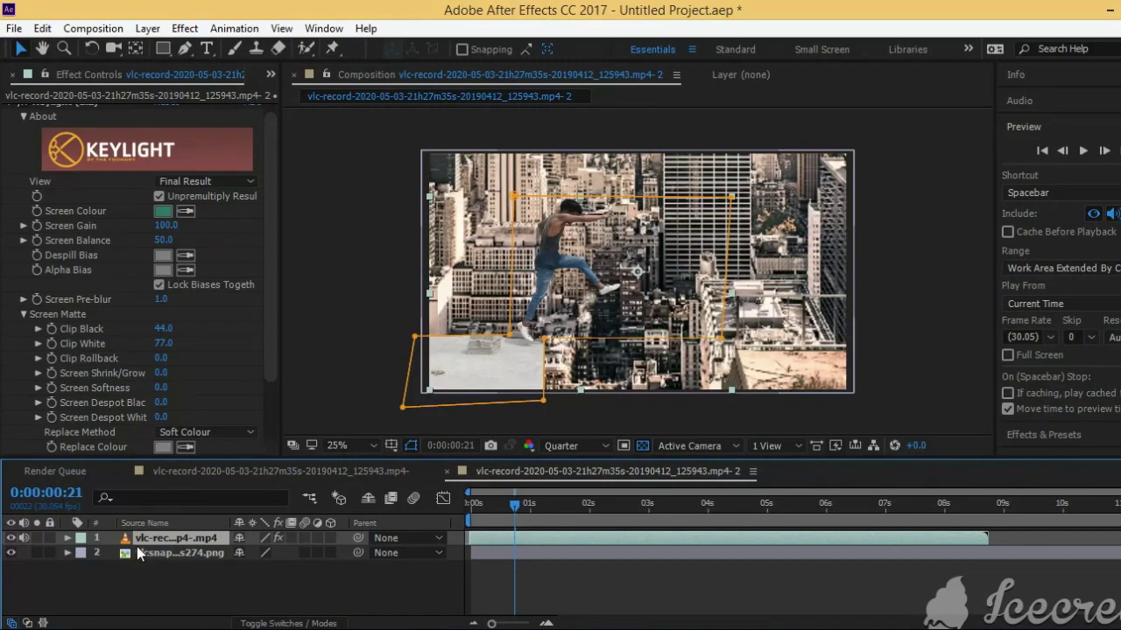
{"action": "key", "text": "p"}
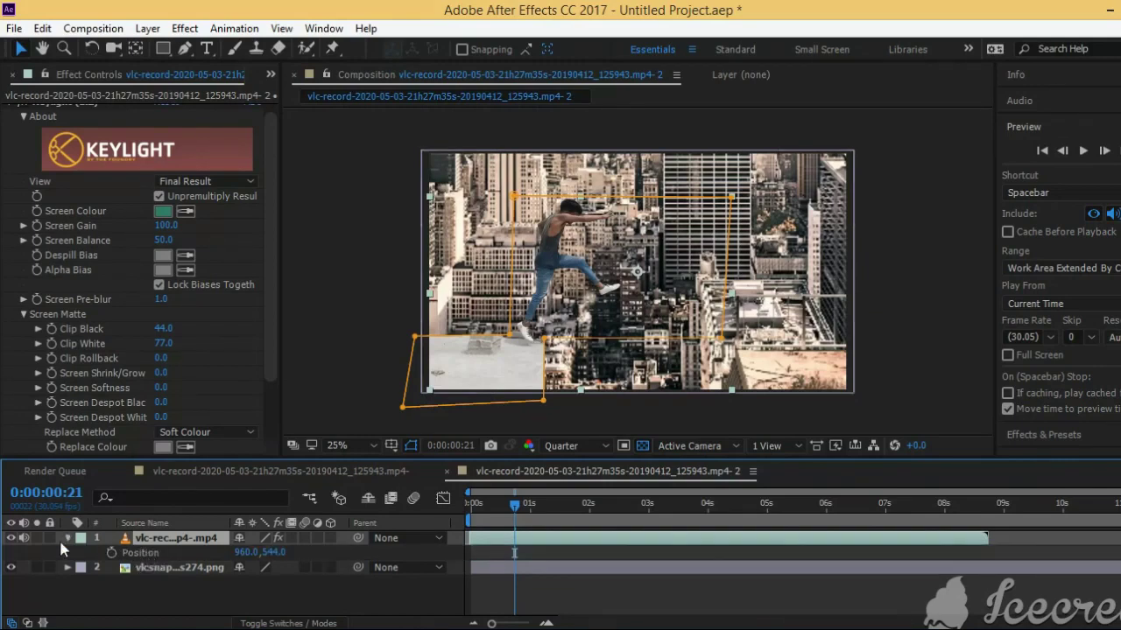
{"action": "left_click", "coordinate": [67, 538]}
{"action": "scroll", "coordinate": [209, 595], "scroll_direction": "down", "scroll_amount": 1}
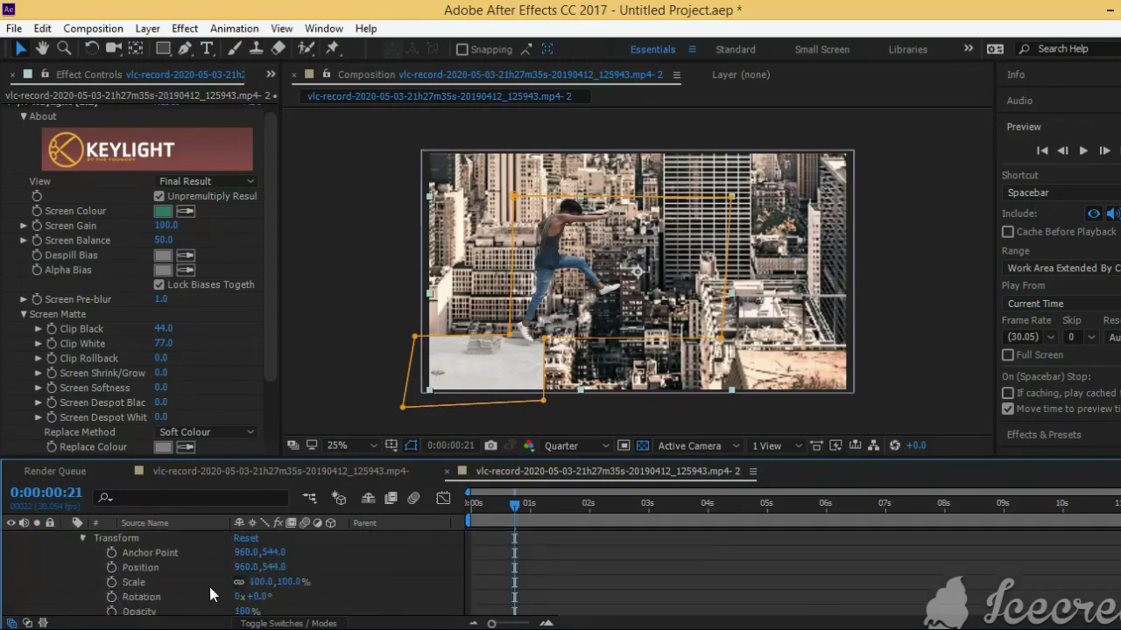
{"action": "left_click_drag", "start_coordinate": [264, 584], "coordinate": [239, 583]}
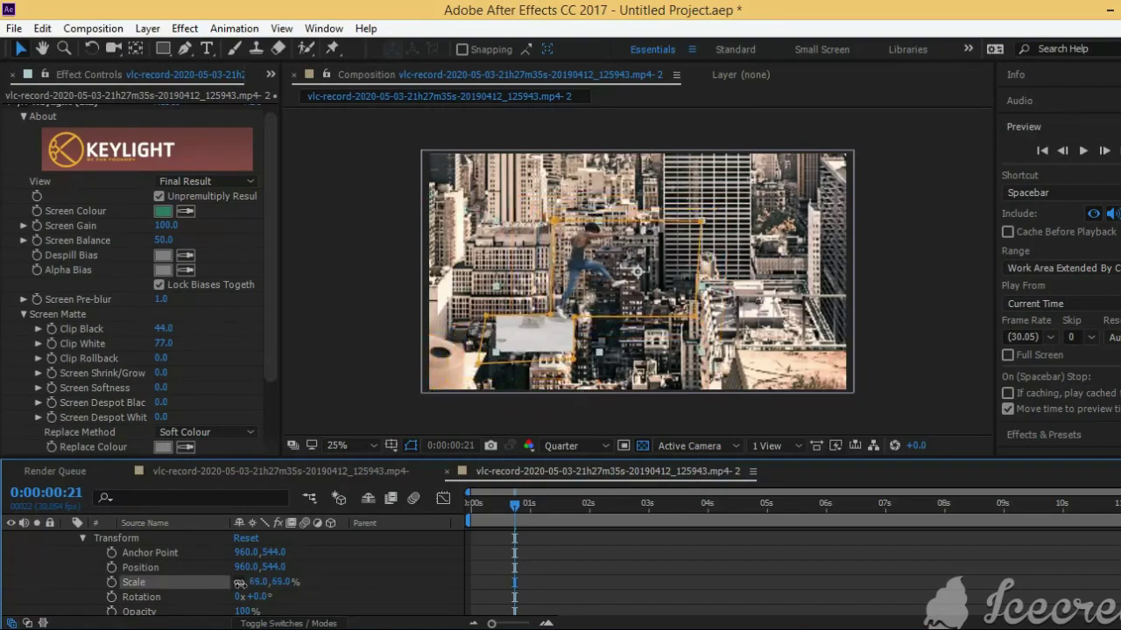
{"action": "left_click_drag", "start_coordinate": [535, 341], "coordinate": [449, 379]}
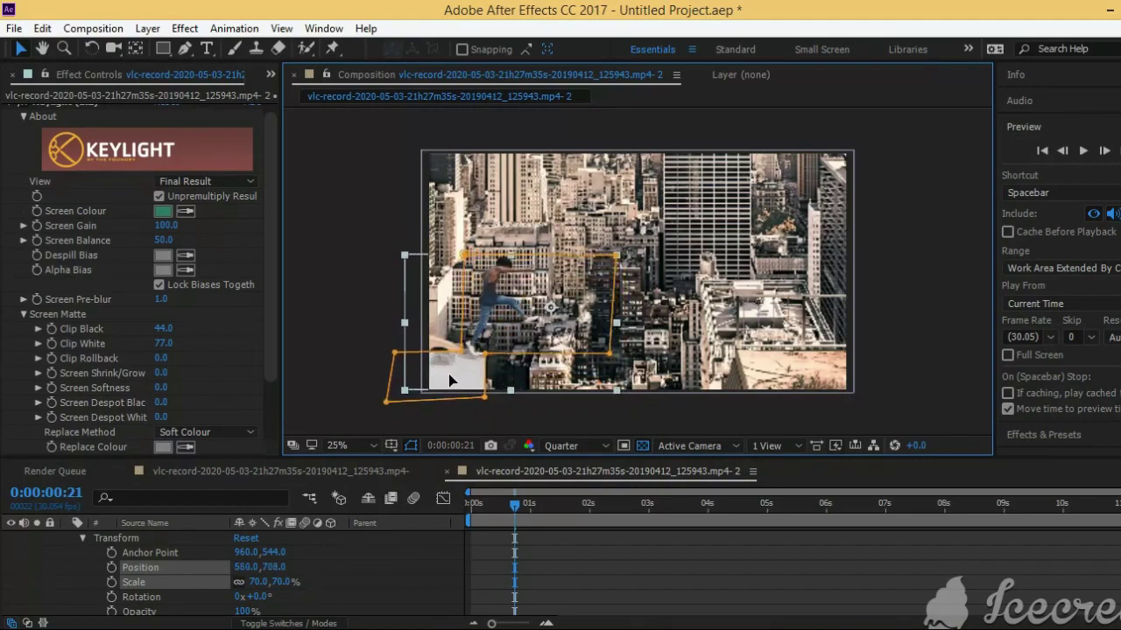
{"action": "left_click_drag", "start_coordinate": [449, 380], "coordinate": [448, 379]}
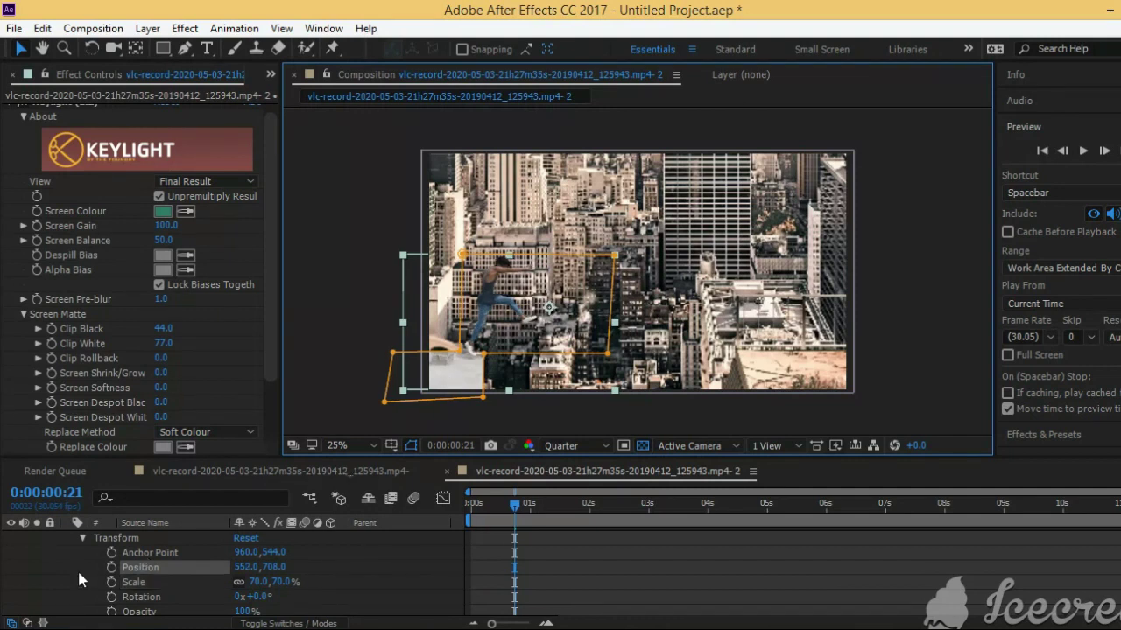
{"action": "scroll", "coordinate": [77, 568], "scroll_direction": "up", "scroll_amount": 1}
{"action": "left_click", "coordinate": [68, 538]}
{"action": "left_click", "coordinate": [138, 565]}
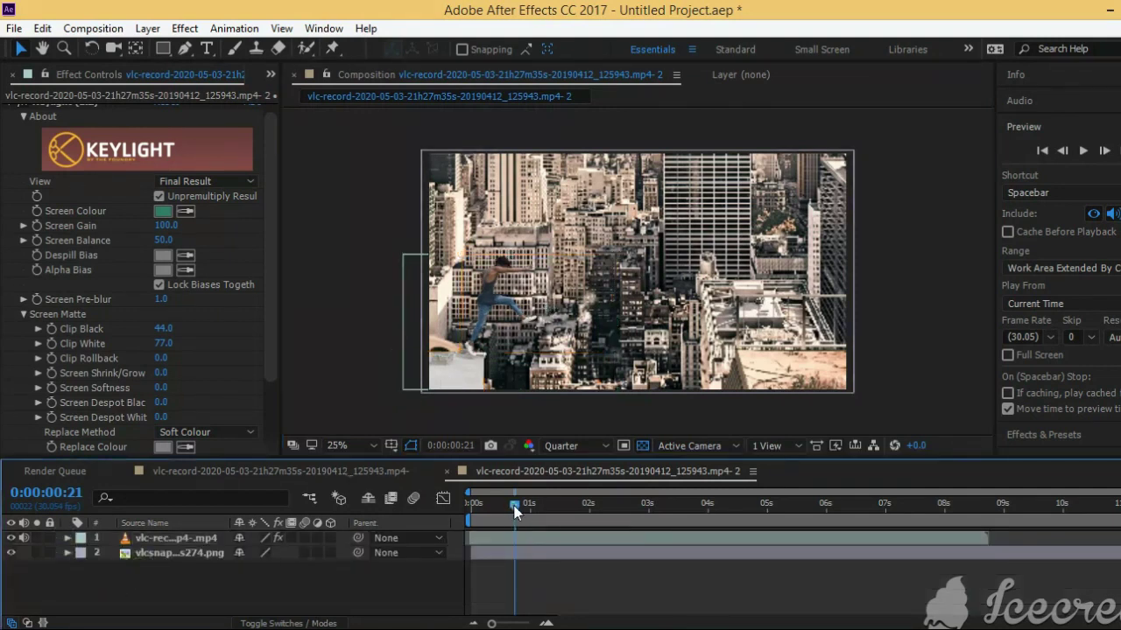
Split the keyed clip at 0:00:00:22 and again at 0:00:02:00 into three layers.
{"action": "left_click_drag", "start_coordinate": [514, 512], "coordinate": [517, 513]}
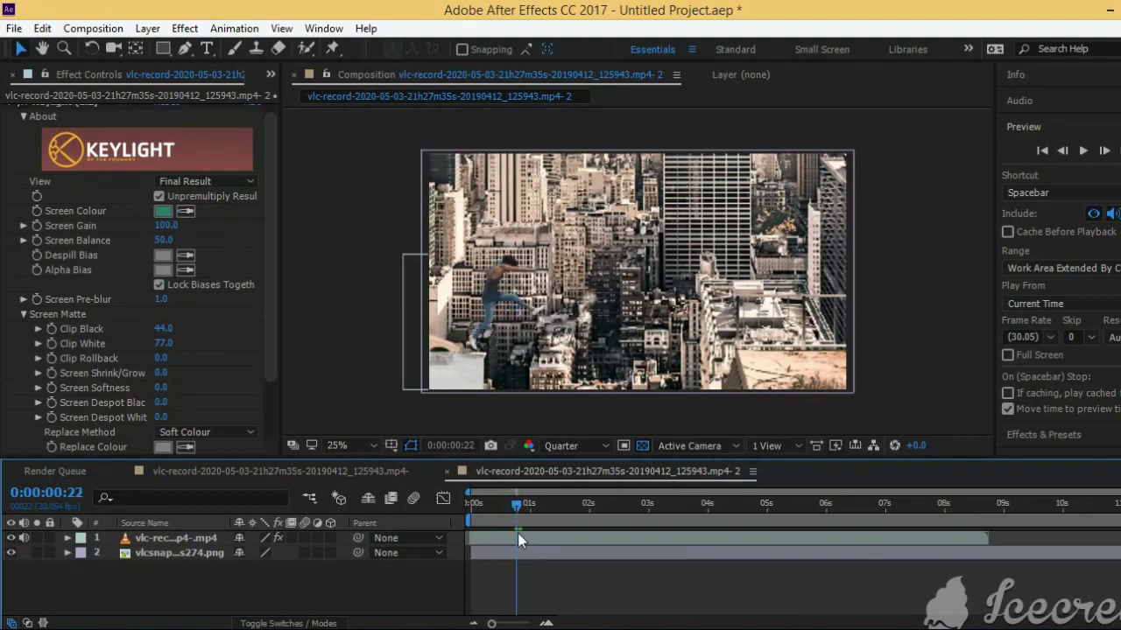
{"action": "left_click", "coordinate": [517, 538]}
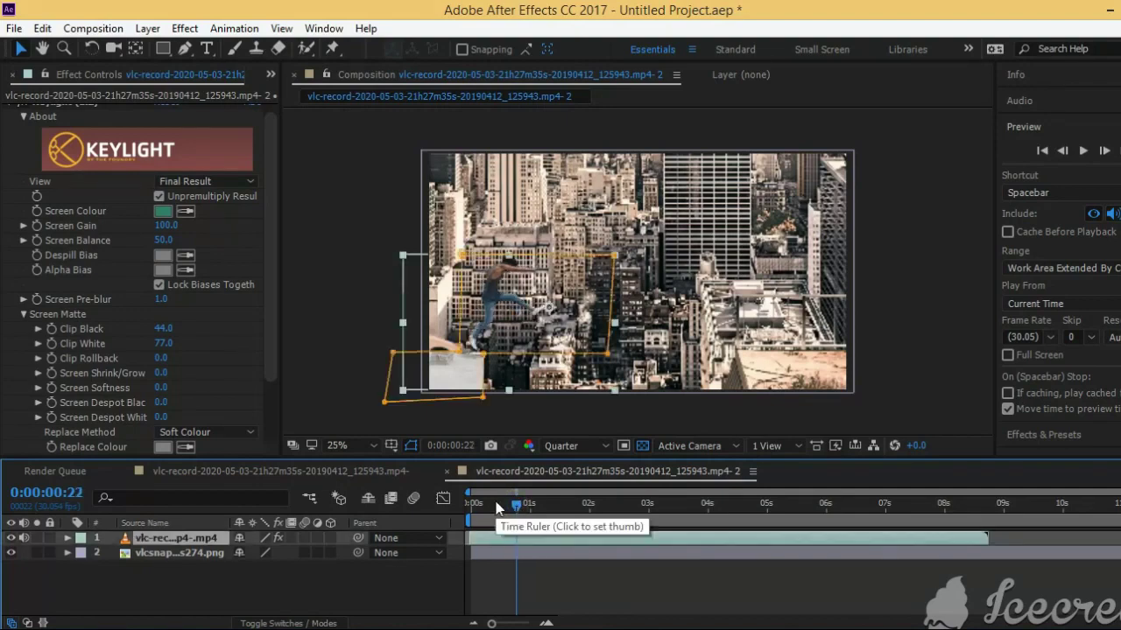
{"action": "key", "text": "ctrl+shift+d"}
{"action": "left_click", "coordinate": [588, 506]}
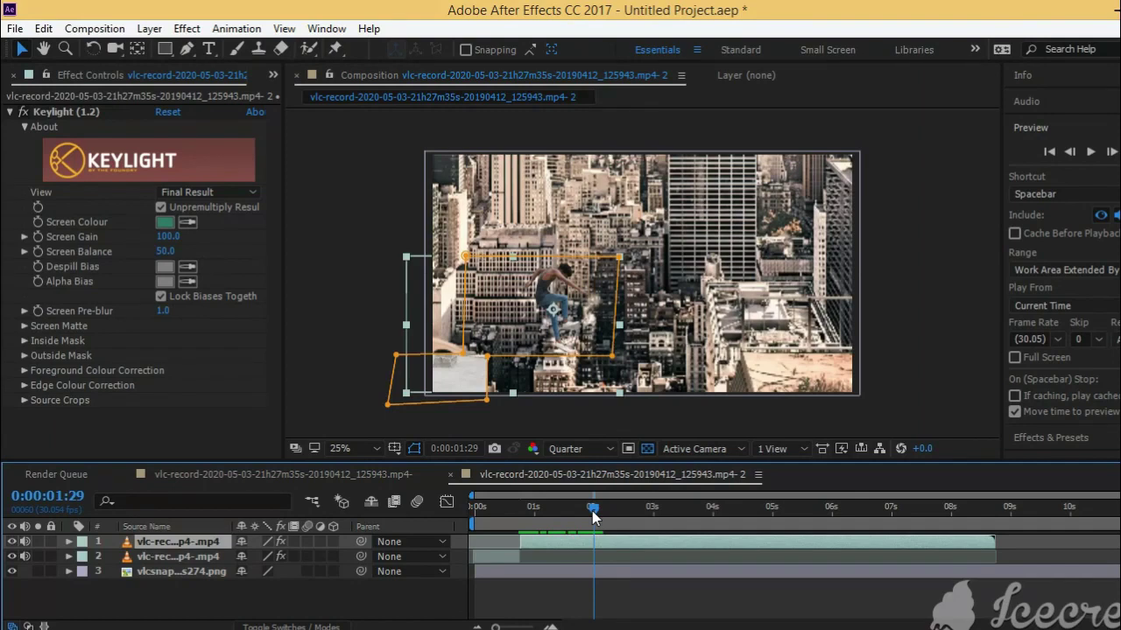
{"action": "mouse_move", "coordinate": [594, 512]}
{"action": "left_mouse_down"}
{"action": "mouse_move", "coordinate": [500, 548]}
{"action": "mouse_move", "coordinate": [603, 530]}
{"action": "mouse_move", "coordinate": [484, 555]}
{"action": "mouse_move", "coordinate": [600, 537]}
{"action": "left_mouse_up"}
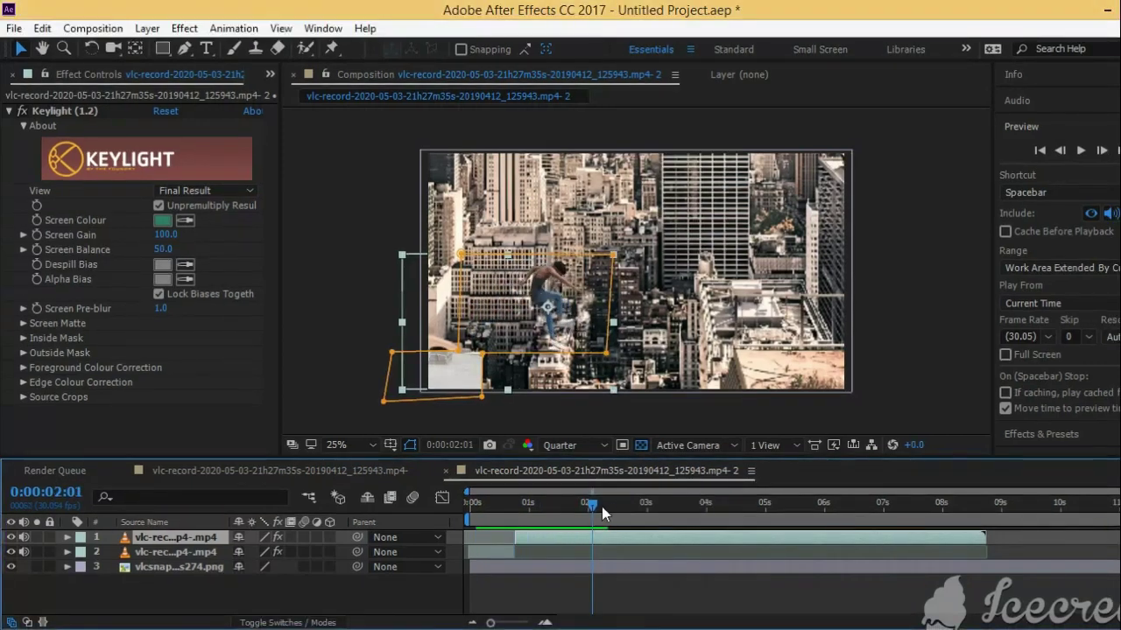
{"action": "left_click", "coordinate": [42, 28]}
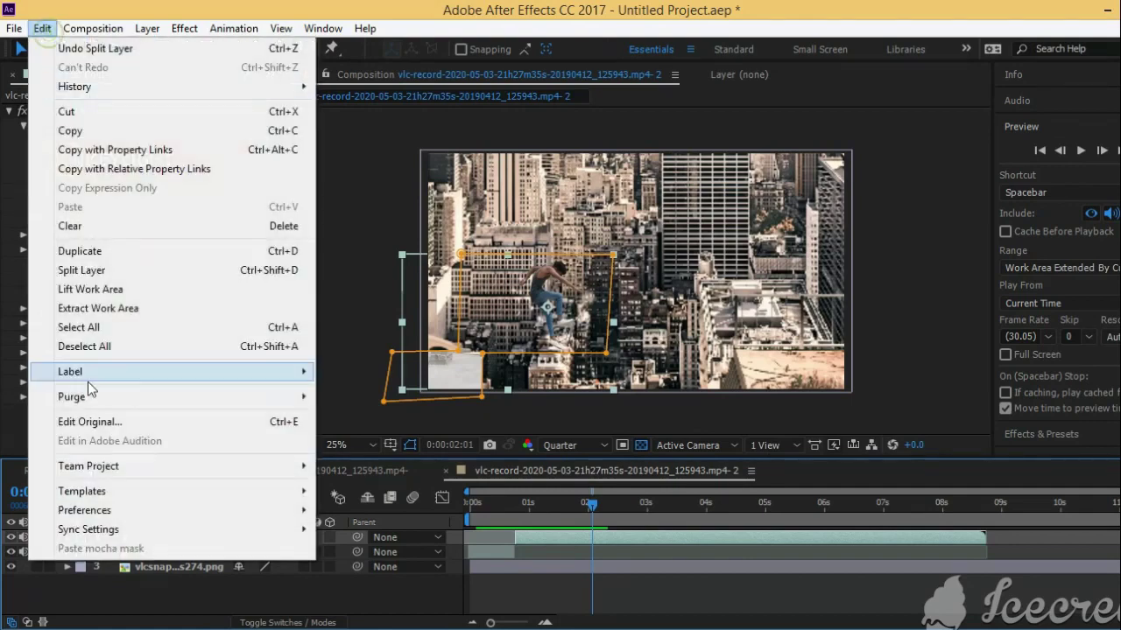
{"action": "left_click", "coordinate": [73, 271]}
{"action": "left_click_drag", "start_coordinate": [592, 510], "coordinate": [533, 560]}
{"action": "left_click", "coordinate": [544, 554]}
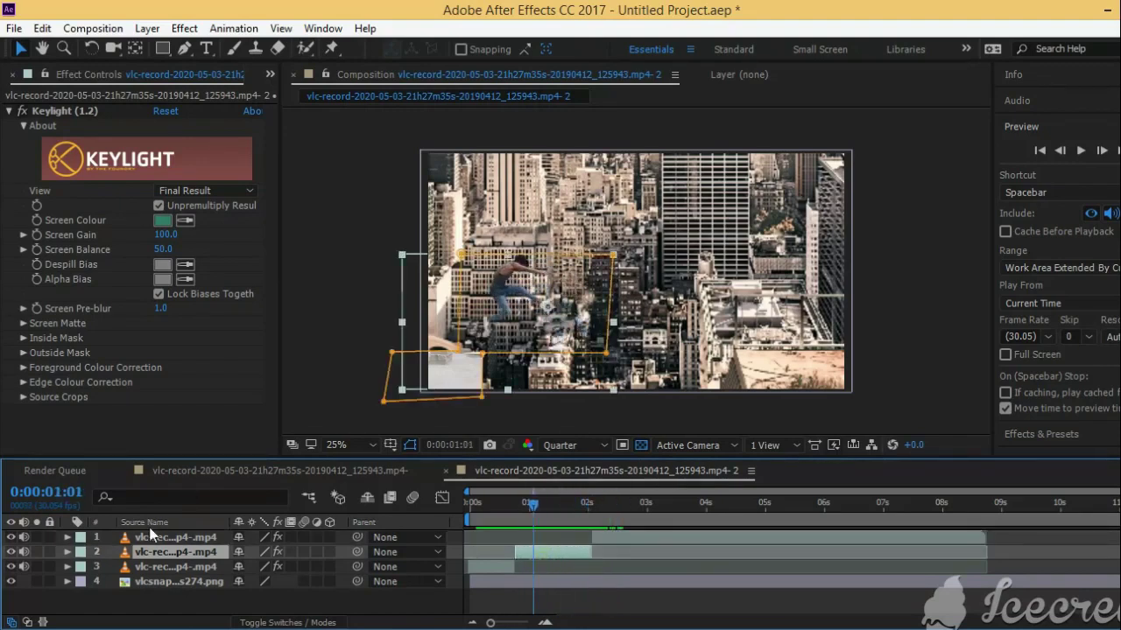
Rename the three clip sections landing, jump and takeup.
{"action": "right_click", "coordinate": [166, 542]}
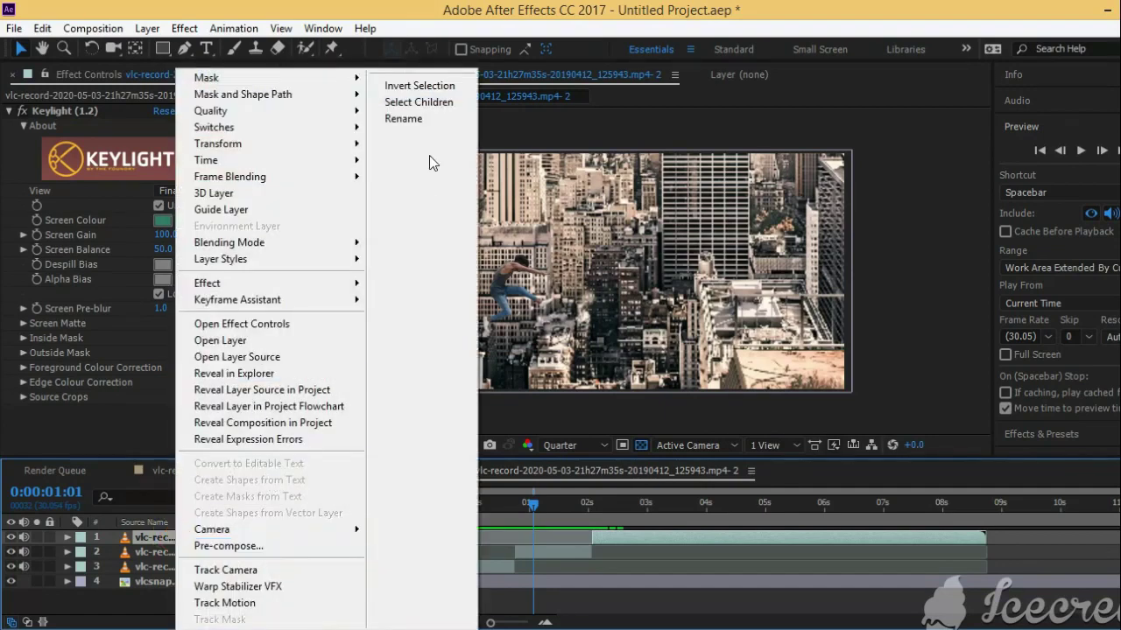
{"action": "left_click", "coordinate": [418, 119]}
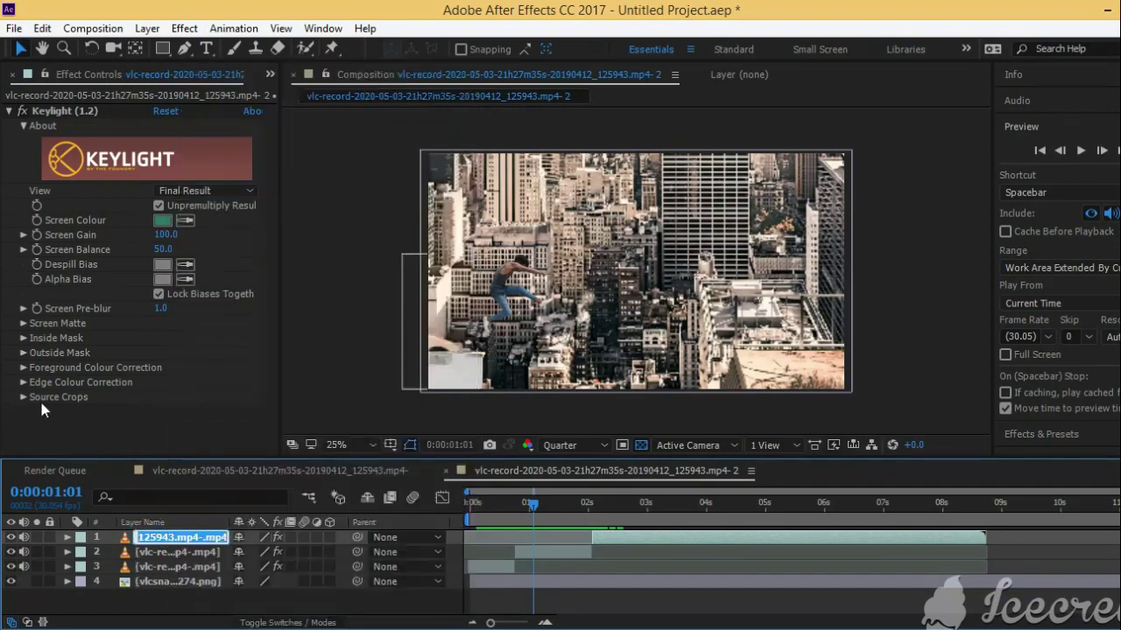
{"action": "type", "text": "landing"}
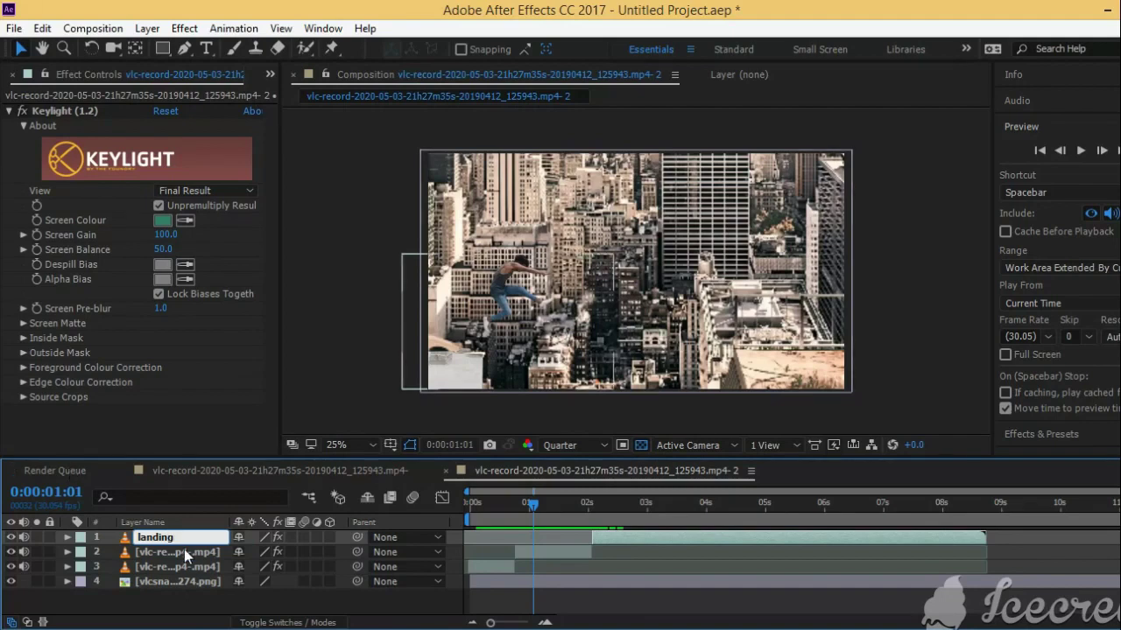
{"action": "right_click", "coordinate": [183, 551]}
{"action": "left_click", "coordinate": [411, 120]}
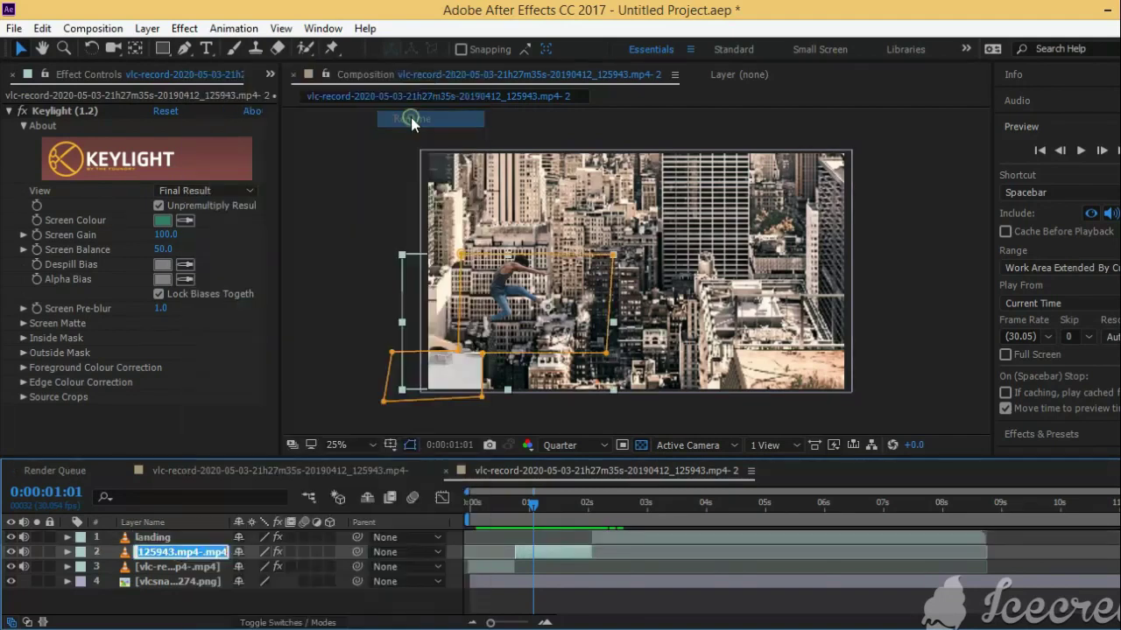
{"action": "type", "text": "jump"}
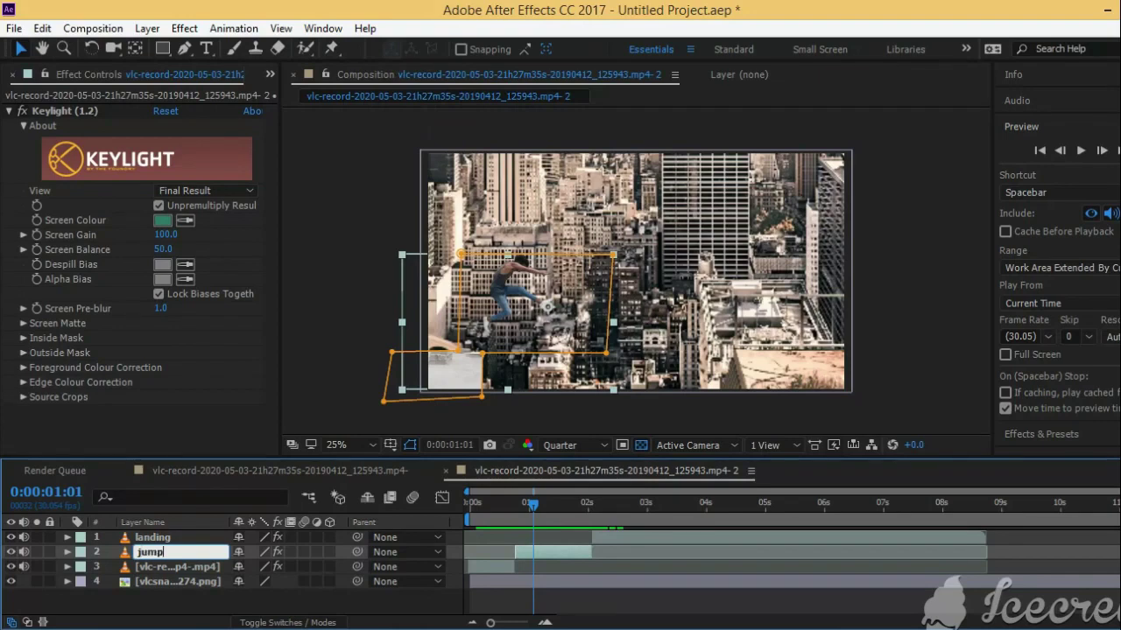
{"action": "left_click", "coordinate": [176, 603]}
{"action": "left_click", "coordinate": [167, 567]}
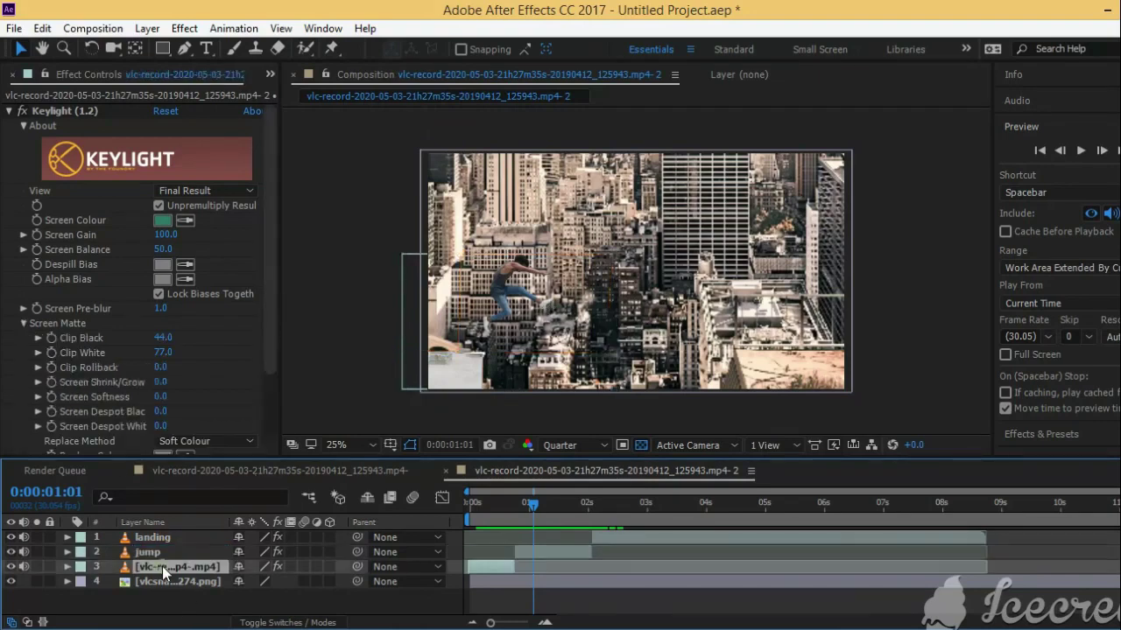
{"action": "right_click", "coordinate": [165, 568]}
{"action": "left_click", "coordinate": [419, 55]}
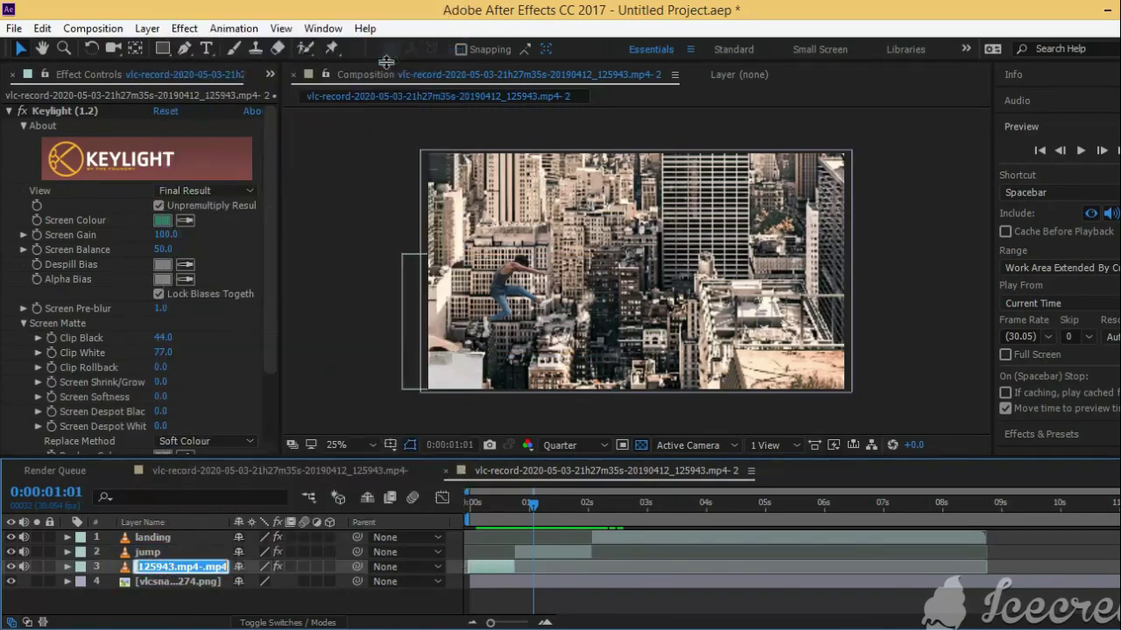
{"action": "type", "text": "takeup"}
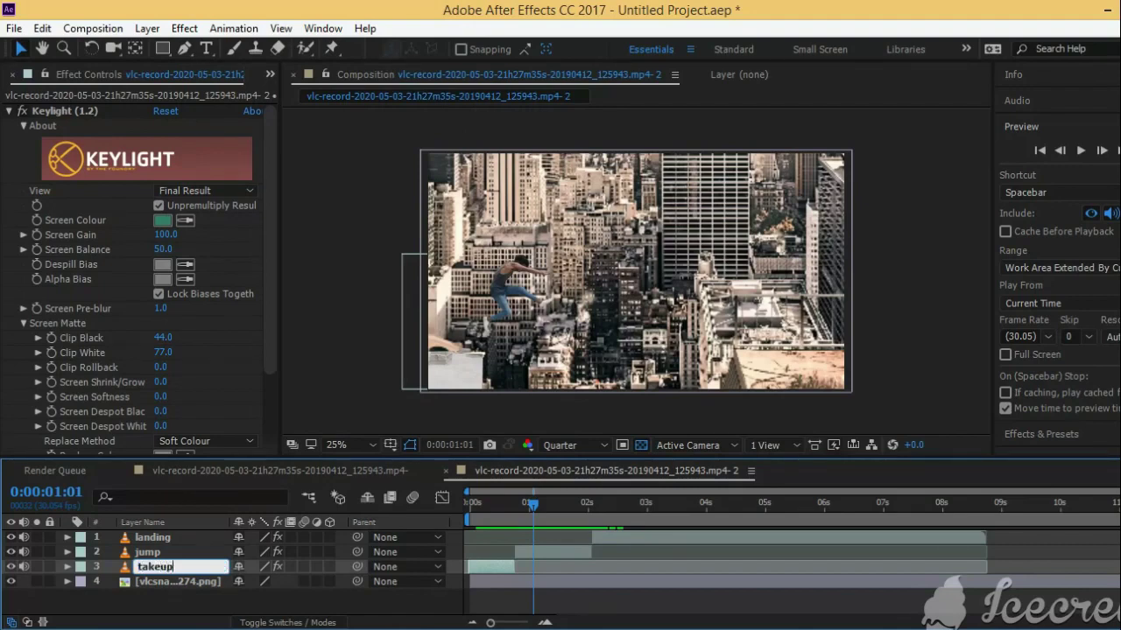
Confirm the takeup name and duplicate the jump layer as jump 2, zooming onto the ledge.
{"action": "key", "text": "Return"}
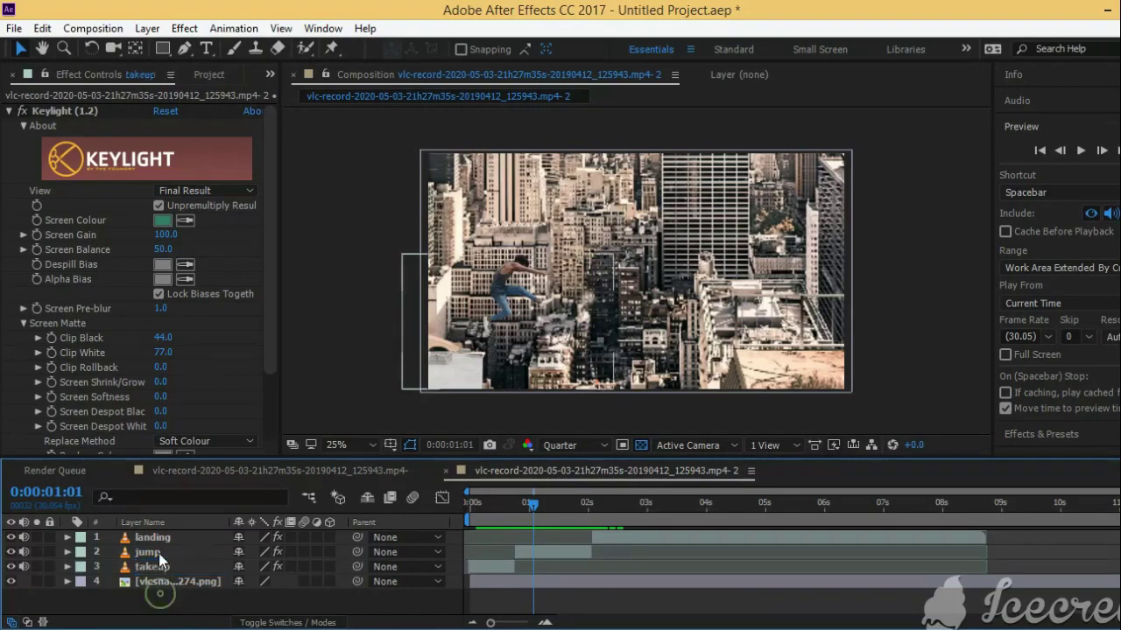
{"action": "left_click", "coordinate": [161, 552]}
{"action": "key", "text": "ctrl+d"}
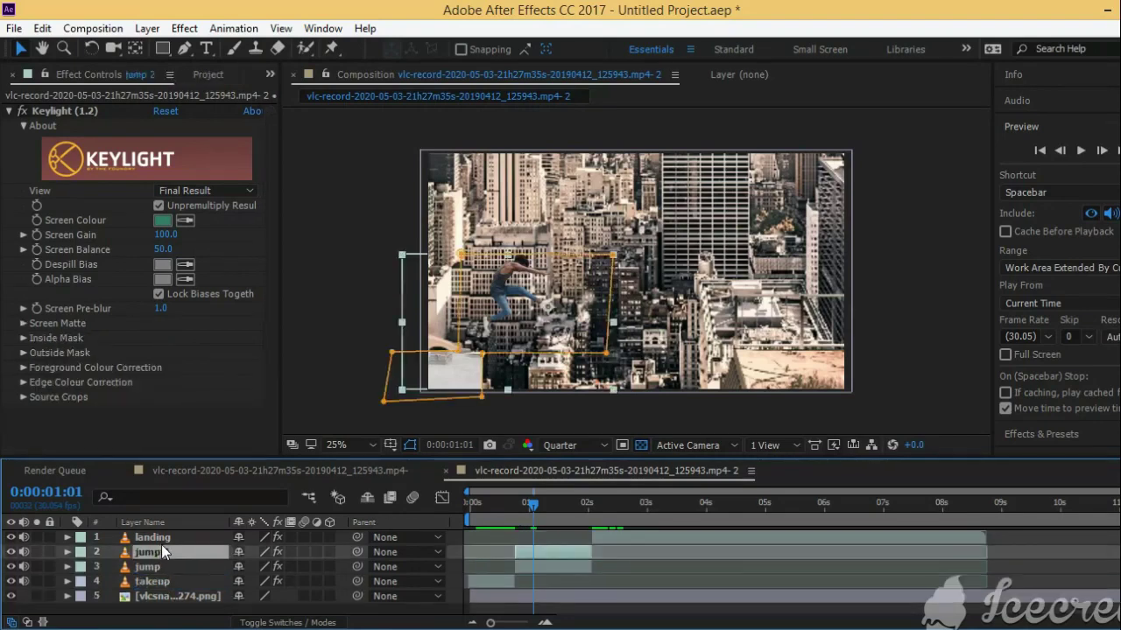
{"action": "scroll", "coordinate": [477, 358], "scroll_direction": "up", "scroll_amount": 2}
{"action": "left_click_drag", "start_coordinate": [477, 357], "coordinate": [692, 230]}
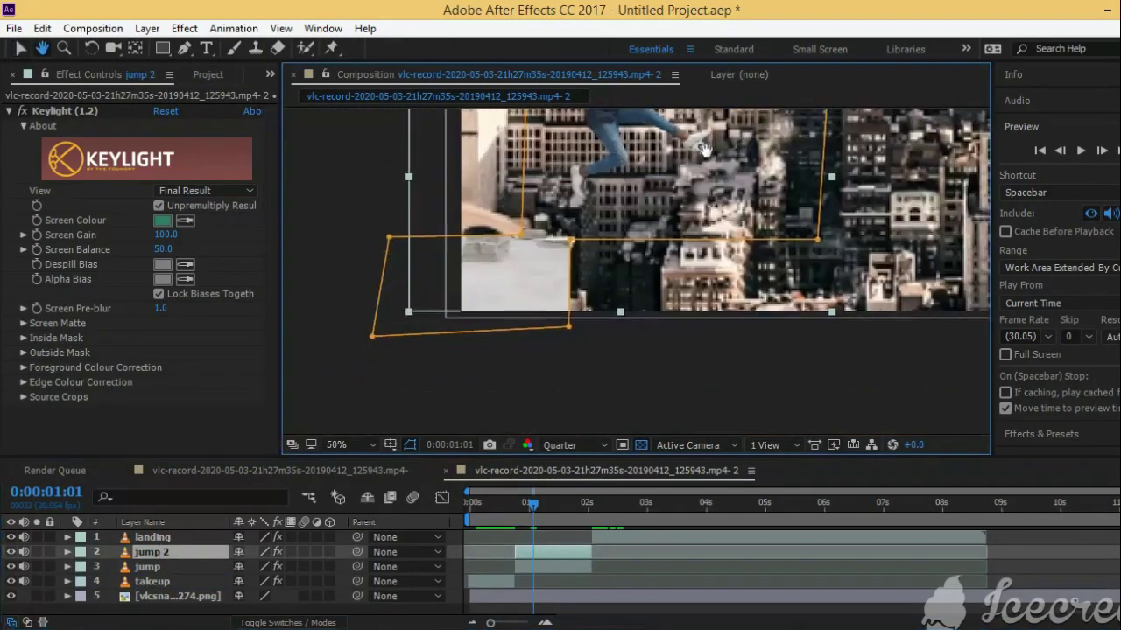
{"action": "key", "text": "v"}
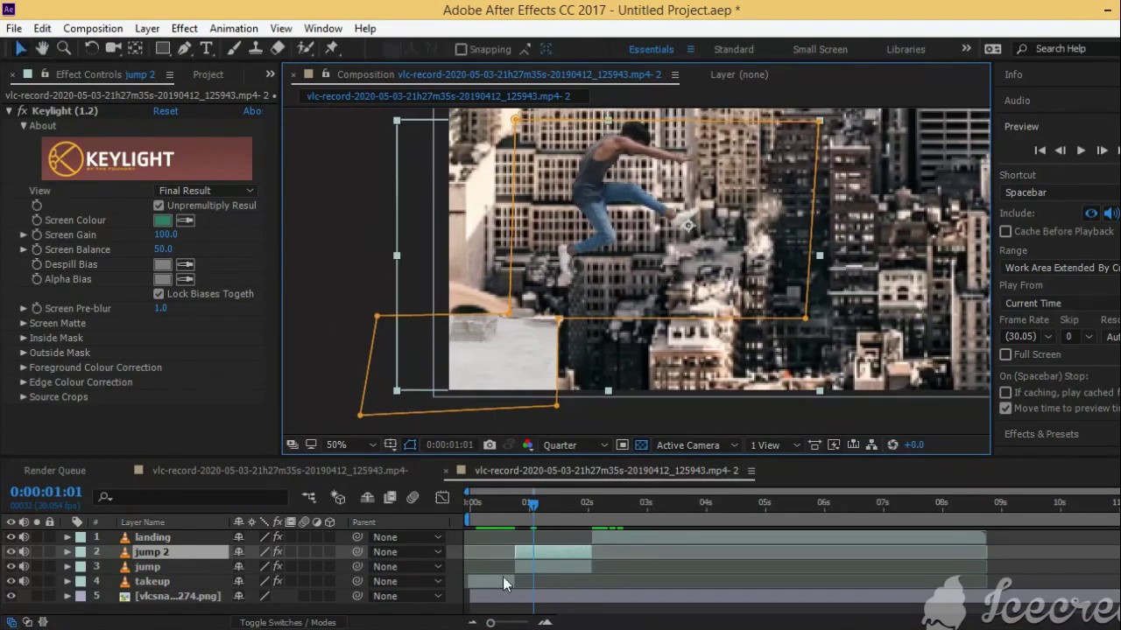
Reshape the jump layer's mask so its lower edge runs along the rooftop ledge.
{"action": "left_click", "coordinate": [544, 565]}
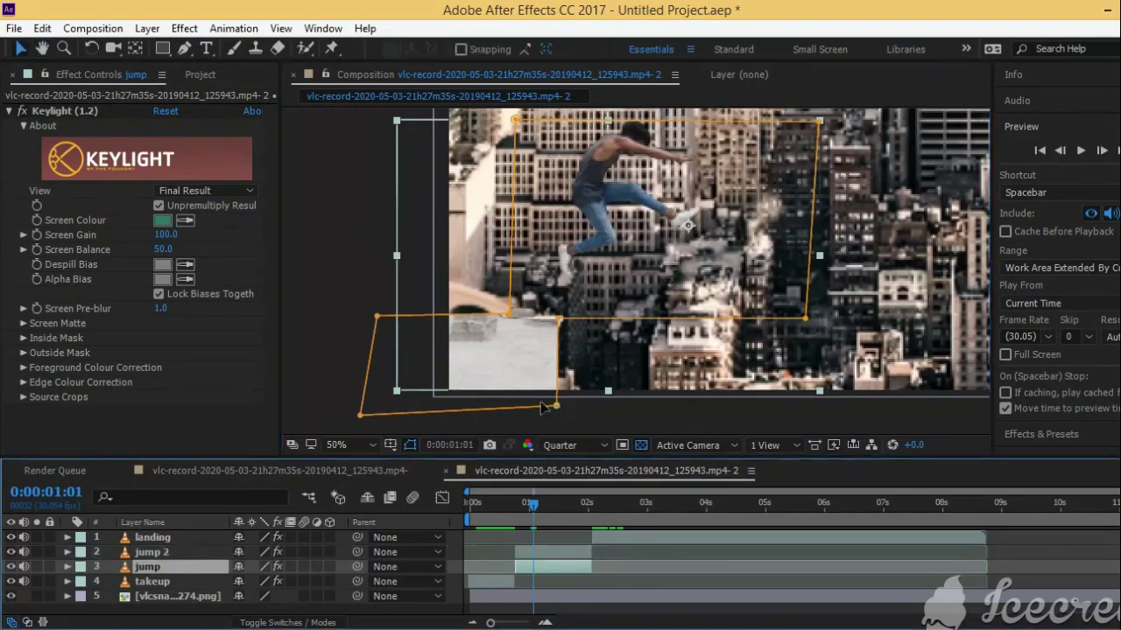
{"action": "left_click_drag", "start_coordinate": [555, 405], "coordinate": [383, 331]}
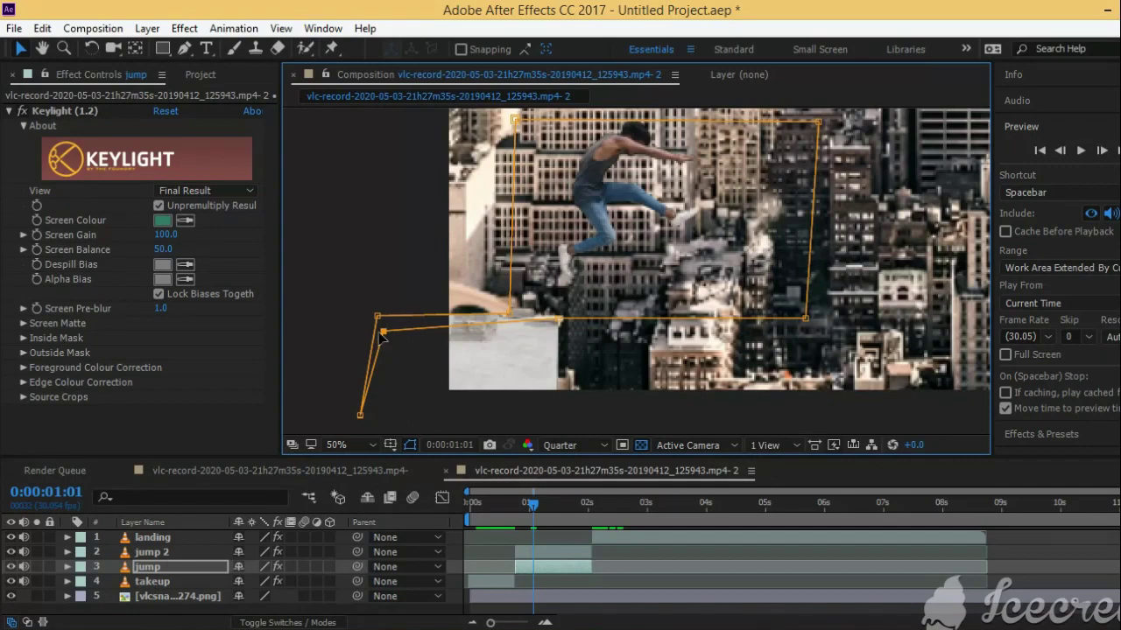
{"action": "left_click_drag", "start_coordinate": [384, 332], "coordinate": [367, 314]}
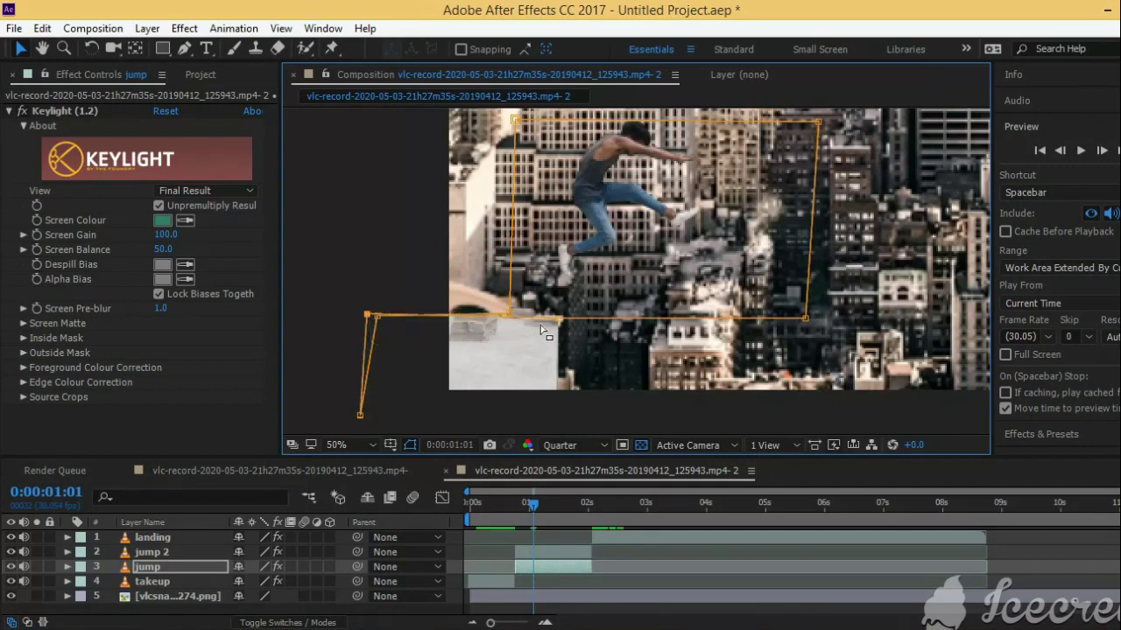
{"action": "left_click_drag", "start_coordinate": [561, 321], "coordinate": [557, 312]}
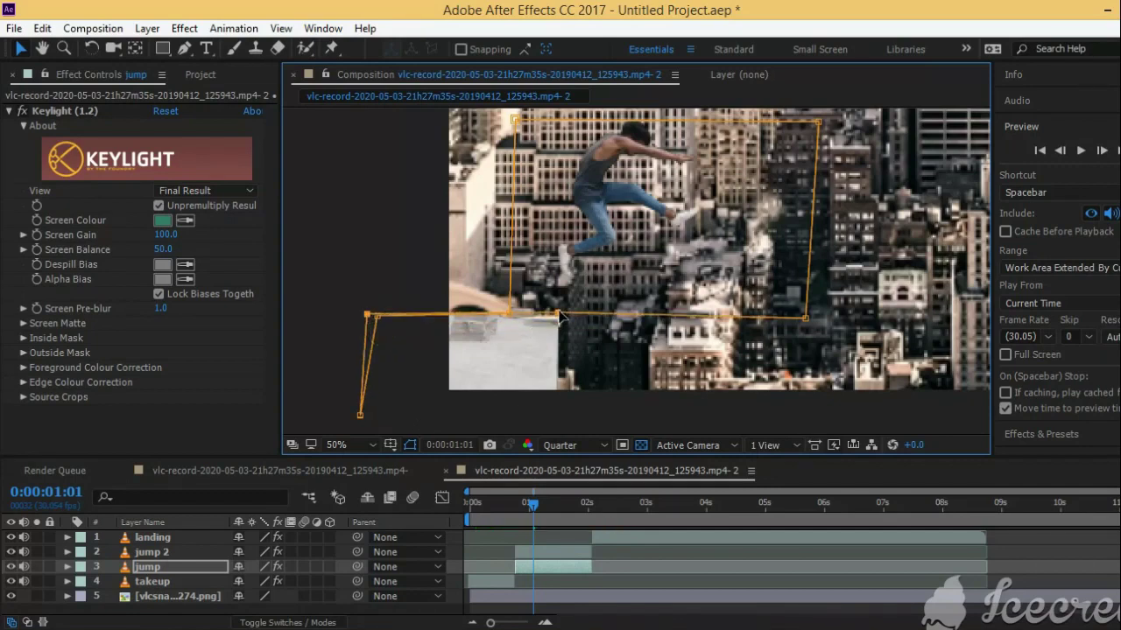
{"action": "left_click_drag", "start_coordinate": [371, 320], "coordinate": [376, 314]}
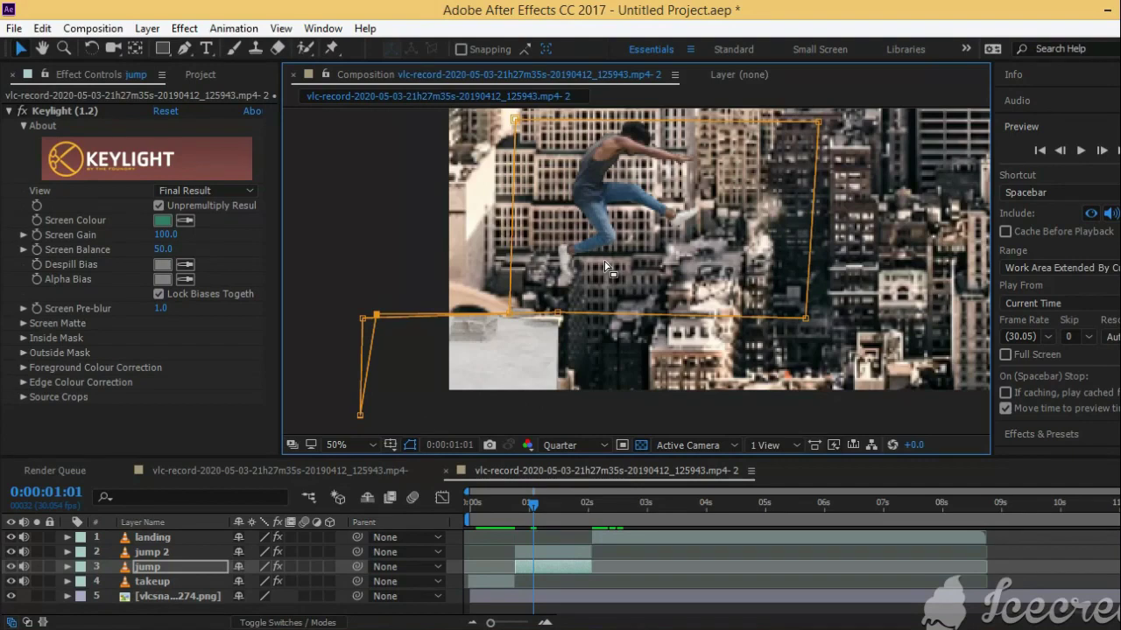
{"action": "left_click", "coordinate": [530, 554]}
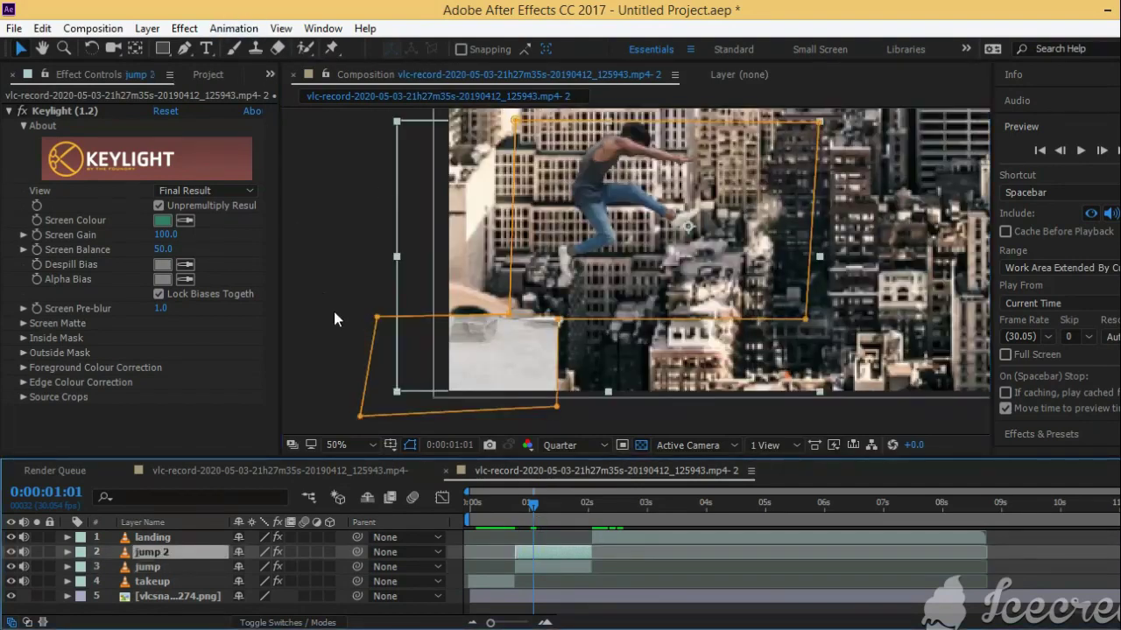
{"action": "left_click", "coordinate": [546, 569]}
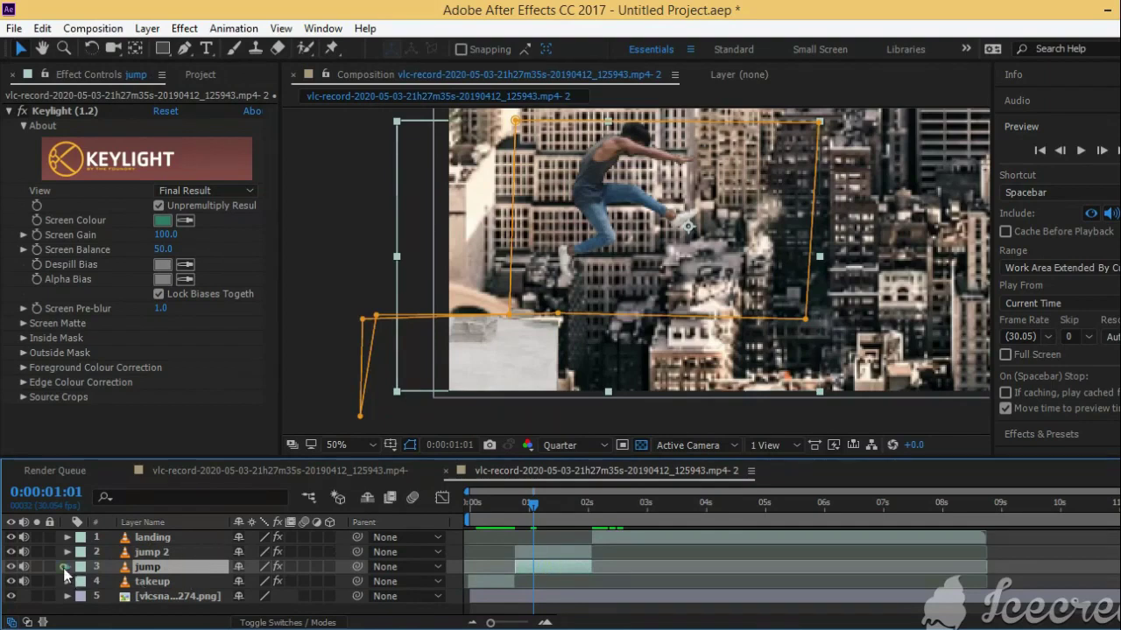
Reveal the jump layer's Position and set a keyframe at 0:00:00:22.
{"action": "left_click", "coordinate": [67, 567]}
{"action": "left_click", "coordinate": [83, 593]}
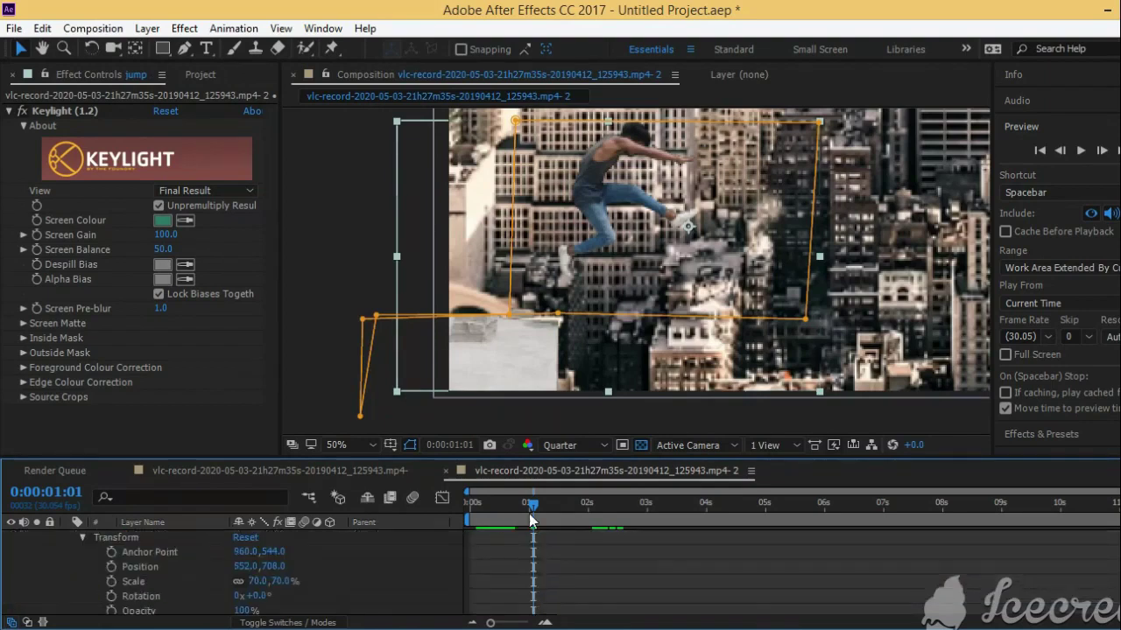
{"action": "left_click_drag", "start_coordinate": [525, 513], "coordinate": [514, 513]}
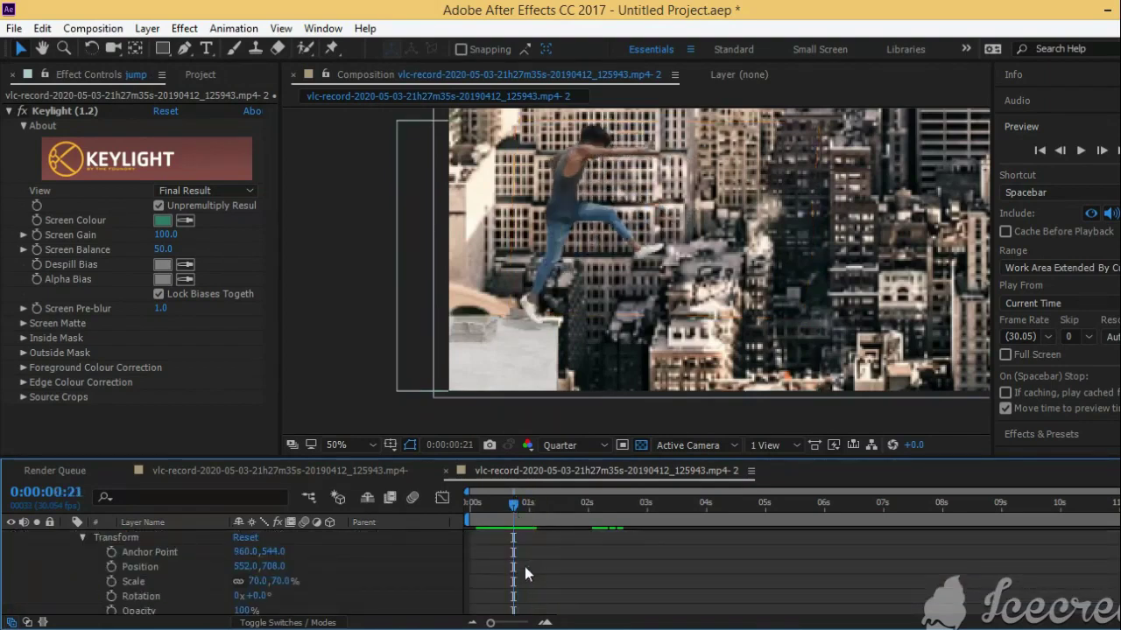
{"action": "scroll", "coordinate": [522, 565], "scroll_direction": "up", "scroll_amount": 1}
{"action": "left_click_drag", "start_coordinate": [515, 508], "coordinate": [516, 511]}
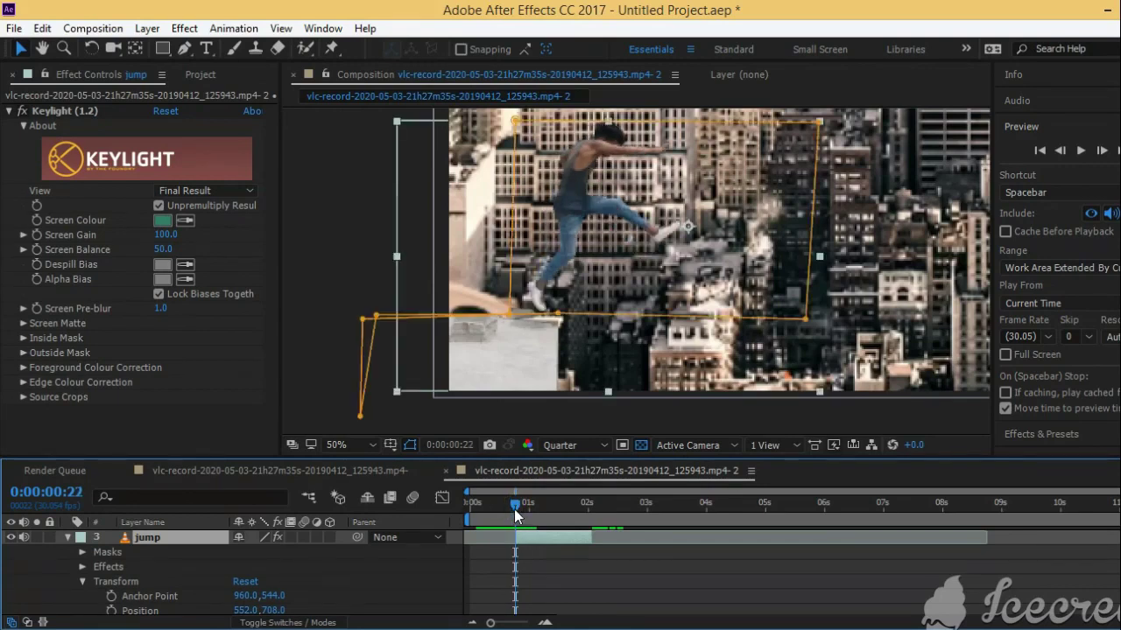
{"action": "scroll", "coordinate": [120, 610], "scroll_direction": "down", "scroll_amount": 1}
{"action": "left_click", "coordinate": [108, 567]}
{"action": "scroll", "coordinate": [629, 253], "scroll_direction": "down", "scroll_amount": 2}
{"action": "scroll", "coordinate": [516, 519], "scroll_direction": "up", "scroll_amount": 2}
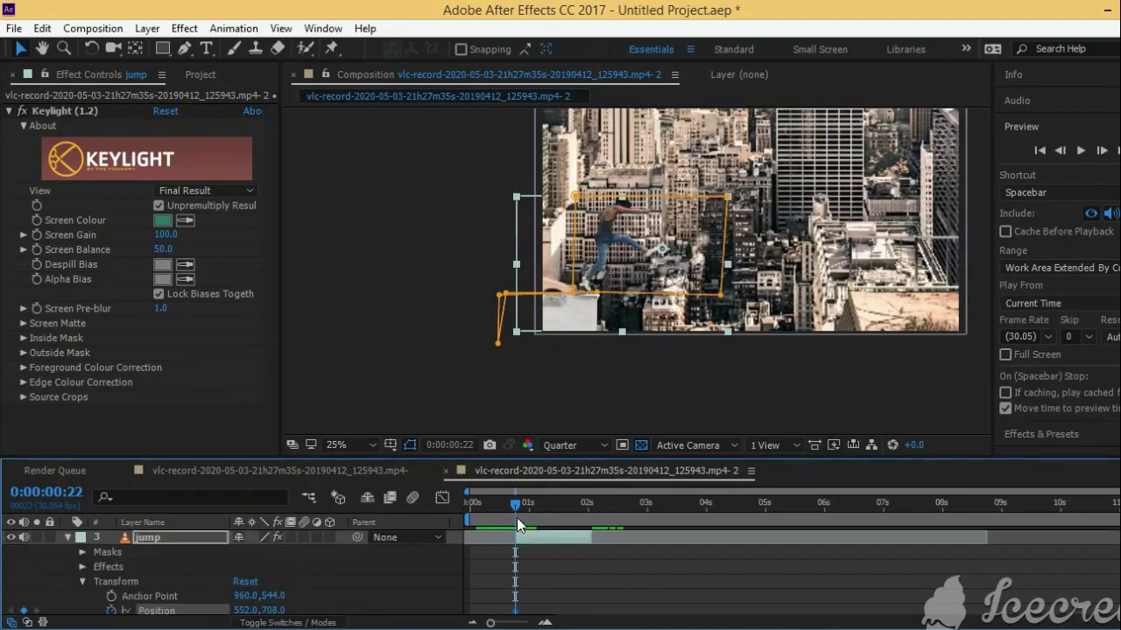
At 0:00:01:29, drag the jump layer right across the gap to Position 1444, 704.
{"action": "left_click_drag", "start_coordinate": [517, 513], "coordinate": [586, 513]}
{"action": "left_click", "coordinate": [724, 258]}
{"action": "left_click_drag", "start_coordinate": [725, 258], "coordinate": [874, 257]}
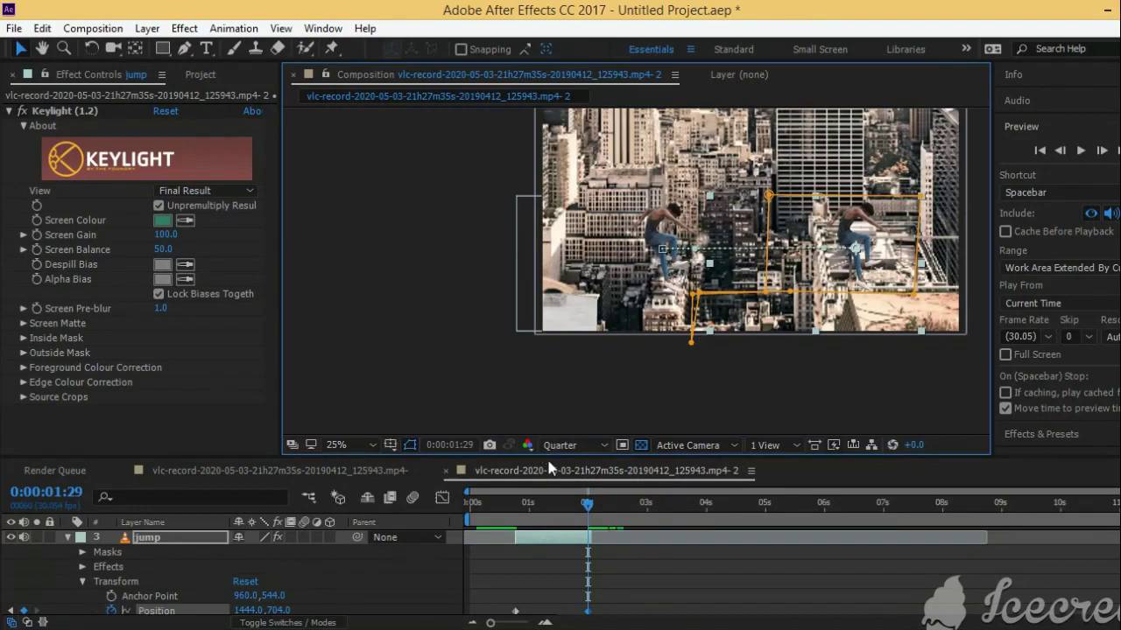
{"action": "mouse_move", "coordinate": [589, 503]}
{"action": "left_mouse_down"}
{"action": "mouse_move", "coordinate": [521, 524]}
{"action": "mouse_move", "coordinate": [564, 550]}
{"action": "mouse_move", "coordinate": [553, 546]}
{"action": "left_mouse_up"}
Set the viewer zoom to 33.3% and duplicate the jump layer as jump 2.
{"action": "left_click", "coordinate": [342, 445]}
{"action": "left_click", "coordinate": [364, 272]}
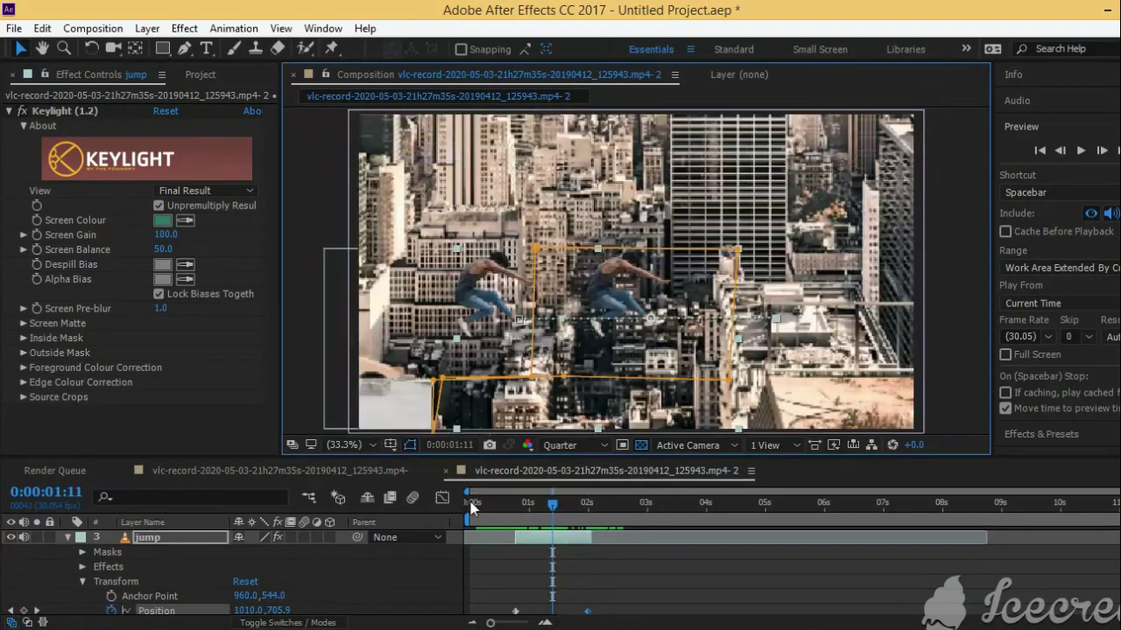
{"action": "left_click_drag", "start_coordinate": [551, 515], "coordinate": [544, 554]}
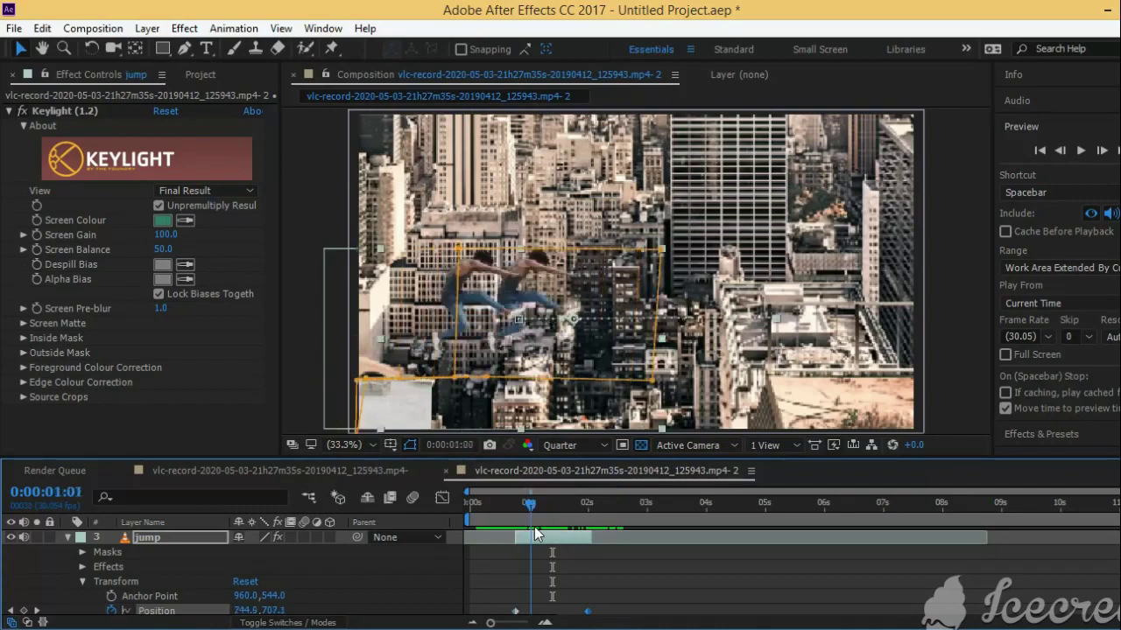
{"action": "key", "text": "ctrl+d"}
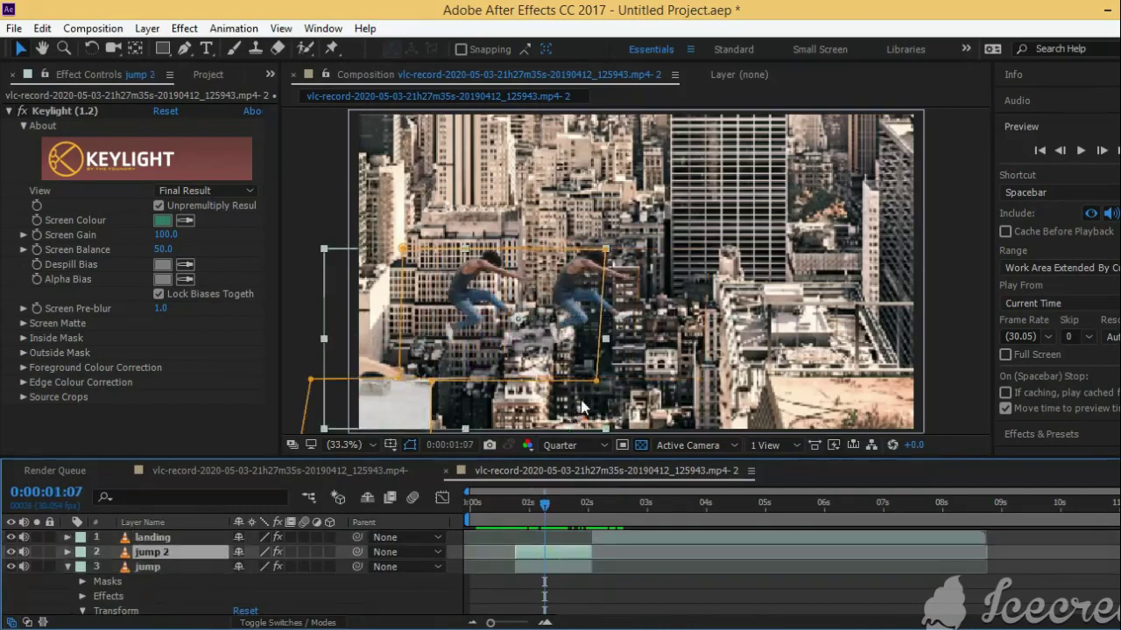
Squeeze jump 2's mask down onto the left rooftop ledge.
{"action": "mouse_move", "coordinate": [595, 383]}
{"action": "left_mouse_down"}
{"action": "mouse_move", "coordinate": [370, 385]}
{"action": "mouse_move", "coordinate": [413, 385]}
{"action": "left_mouse_up"}
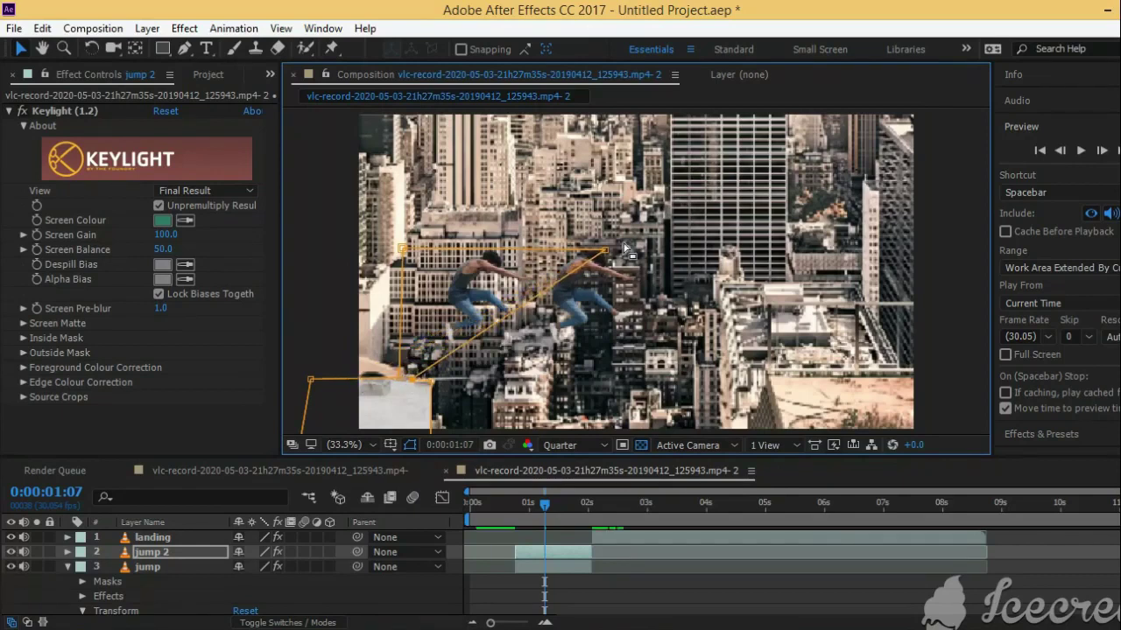
{"action": "left_click_drag", "start_coordinate": [603, 252], "coordinate": [405, 274]}
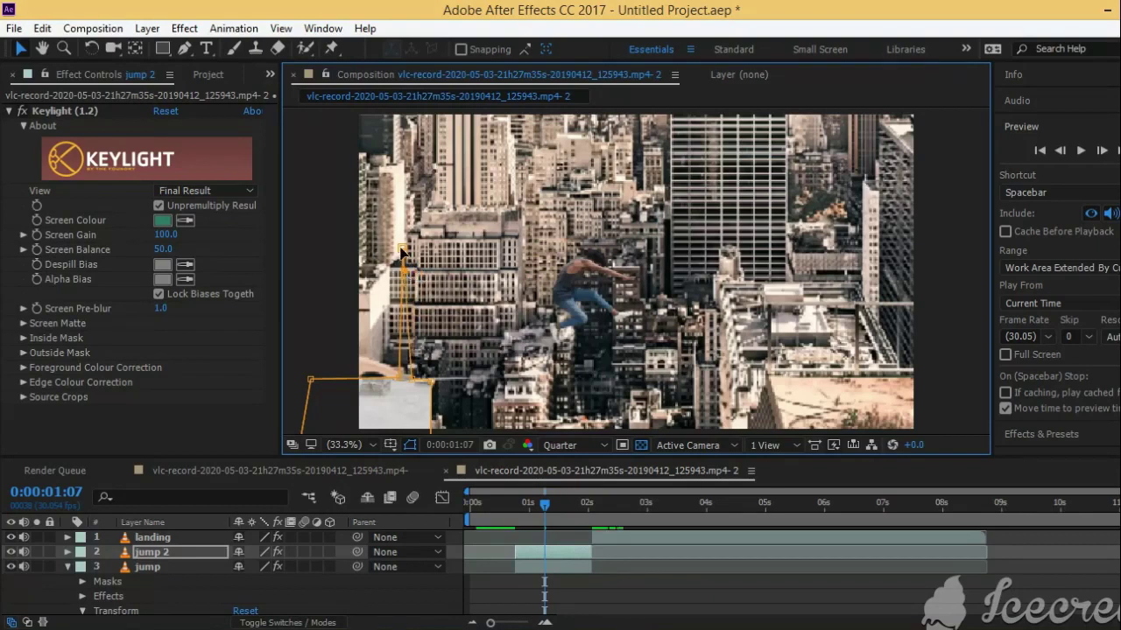
{"action": "left_click_drag", "start_coordinate": [402, 296], "coordinate": [408, 370]}
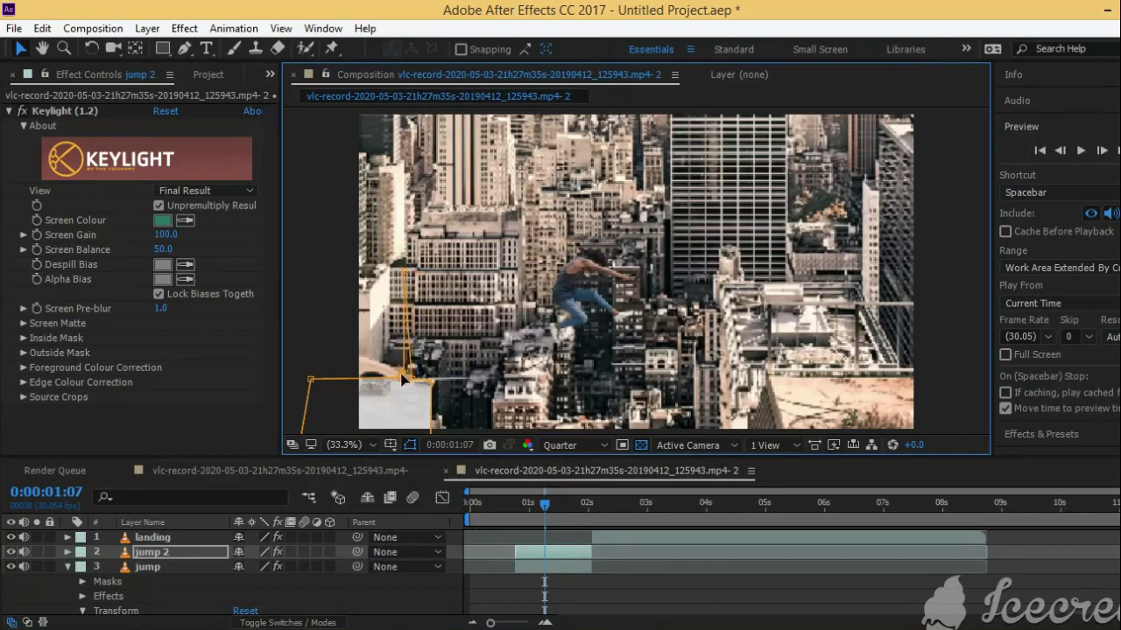
{"action": "left_click_drag", "start_coordinate": [403, 332], "coordinate": [407, 377]}
{"action": "left_click_drag", "start_coordinate": [544, 510], "coordinate": [544, 514]}
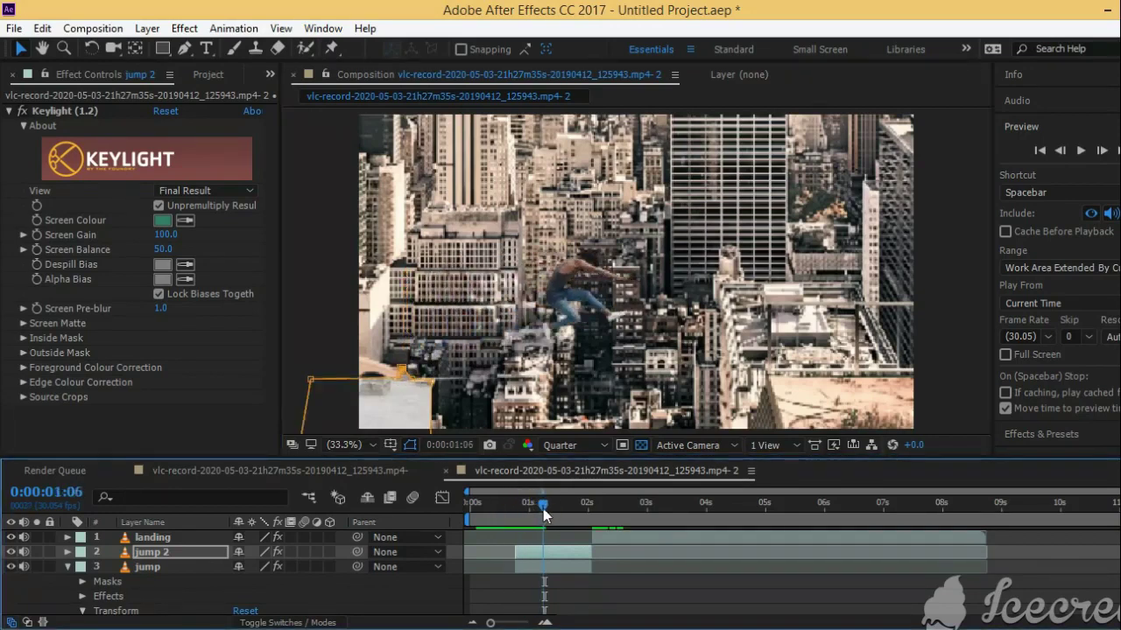
At 100% zoom, add and adjust points on the jump layer's mask edge along the building tops.
{"action": "left_click", "coordinate": [575, 569]}
{"action": "scroll", "coordinate": [525, 289], "scroll_direction": "up", "scroll_amount": 3}
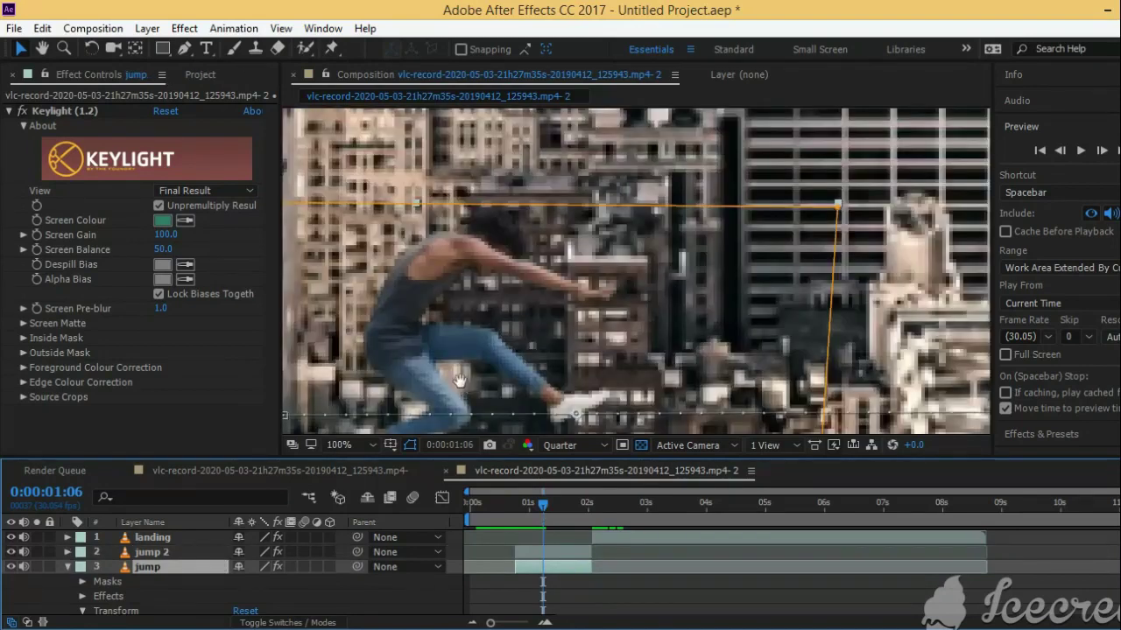
{"action": "left_click_drag", "start_coordinate": [496, 279], "coordinate": [732, 104]}
{"action": "key", "text": "v"}
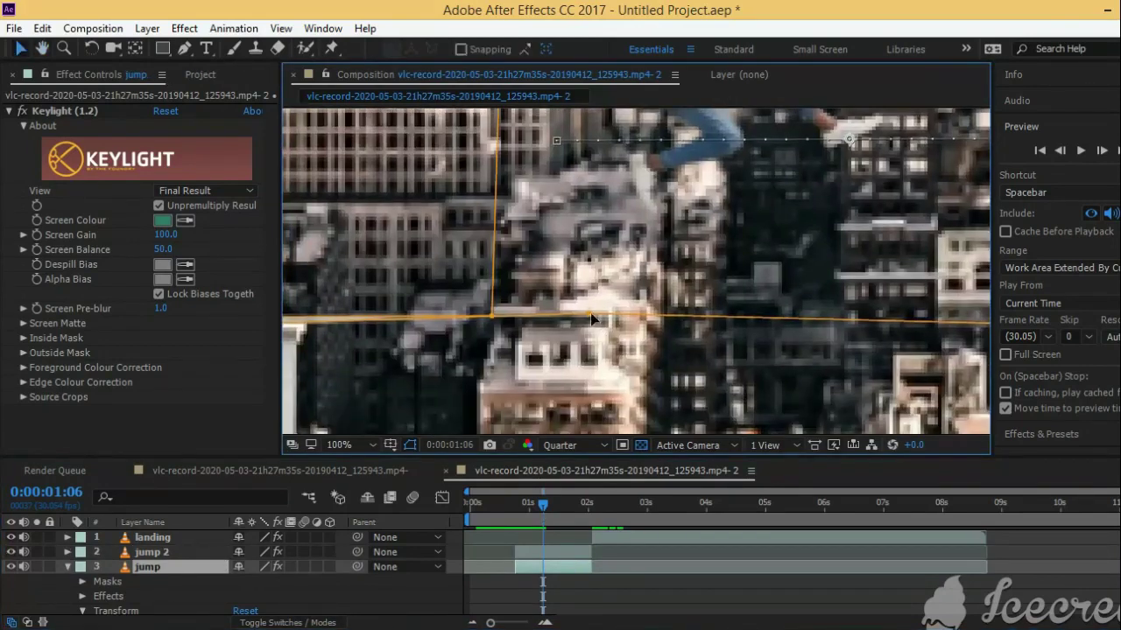
{"action": "left_click_drag", "start_coordinate": [592, 316], "coordinate": [587, 302]}
{"action": "left_click_drag", "start_coordinate": [490, 317], "coordinate": [486, 308]}
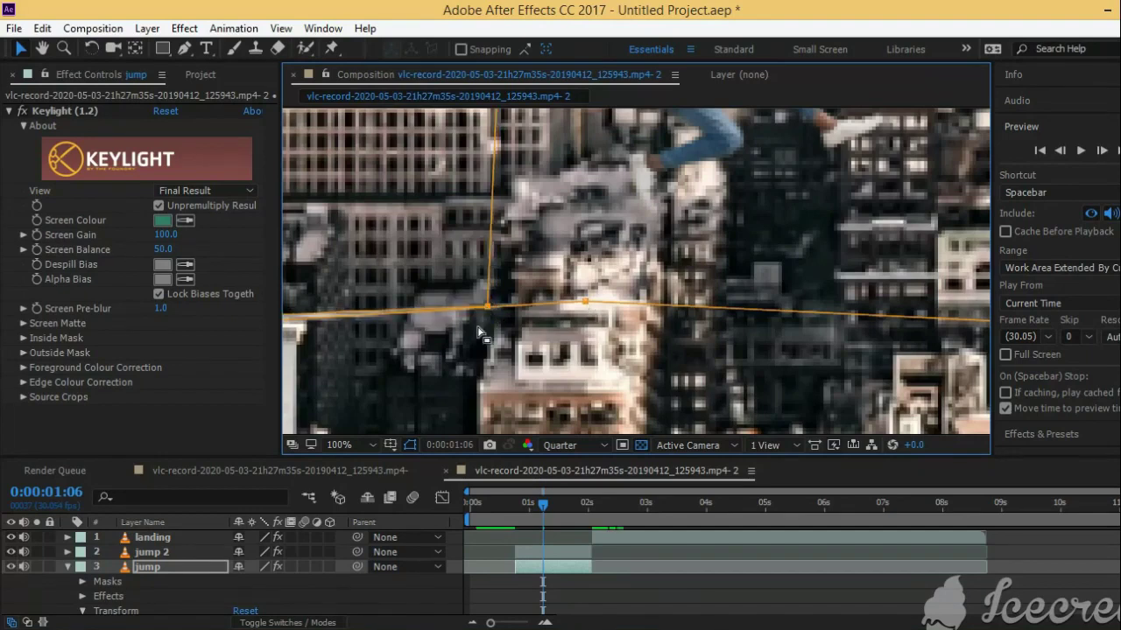
{"action": "scroll", "coordinate": [479, 335], "scroll_direction": "down", "scroll_amount": 2}
{"action": "left_click_drag", "start_coordinate": [433, 300], "coordinate": [432, 299]}
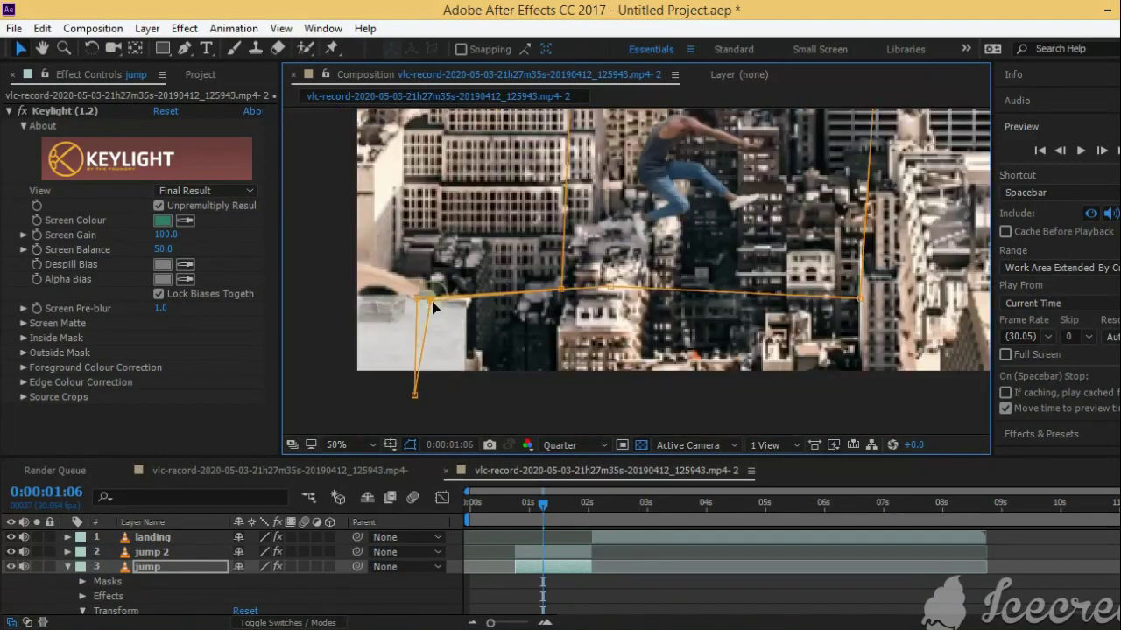
{"action": "left_click_drag", "start_coordinate": [545, 508], "coordinate": [552, 511]}
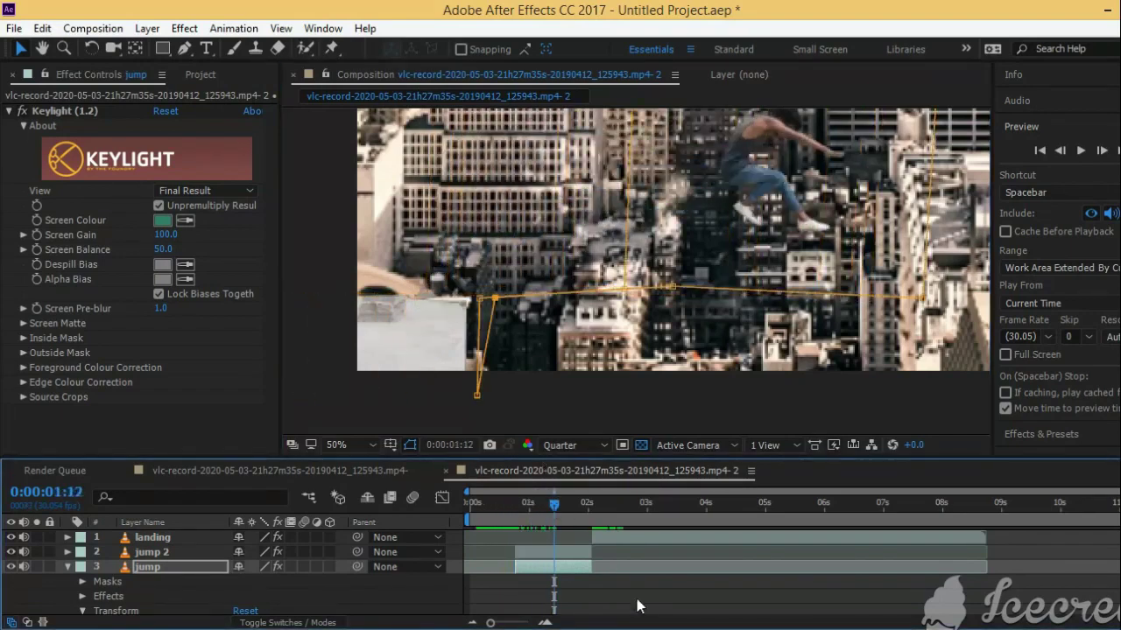
{"action": "left_click", "coordinate": [546, 552]}
At 1:06, move the jump layer up and to the right.
{"action": "mouse_move", "coordinate": [556, 510]}
{"action": "left_mouse_down"}
{"action": "mouse_move", "coordinate": [545, 524]}
{"action": "mouse_move", "coordinate": [526, 516]}
{"action": "mouse_move", "coordinate": [541, 524]}
{"action": "left_mouse_up"}
{"action": "scroll", "coordinate": [455, 359], "scroll_direction": "down", "scroll_amount": 2}
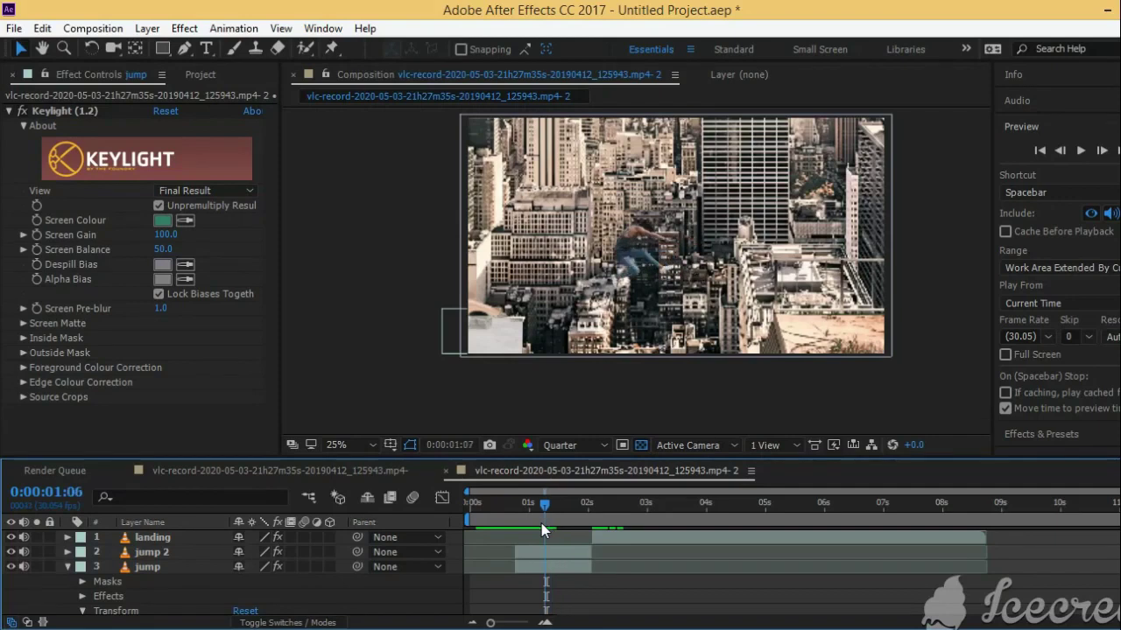
{"action": "scroll", "coordinate": [541, 534], "scroll_direction": "down", "scroll_amount": 1}
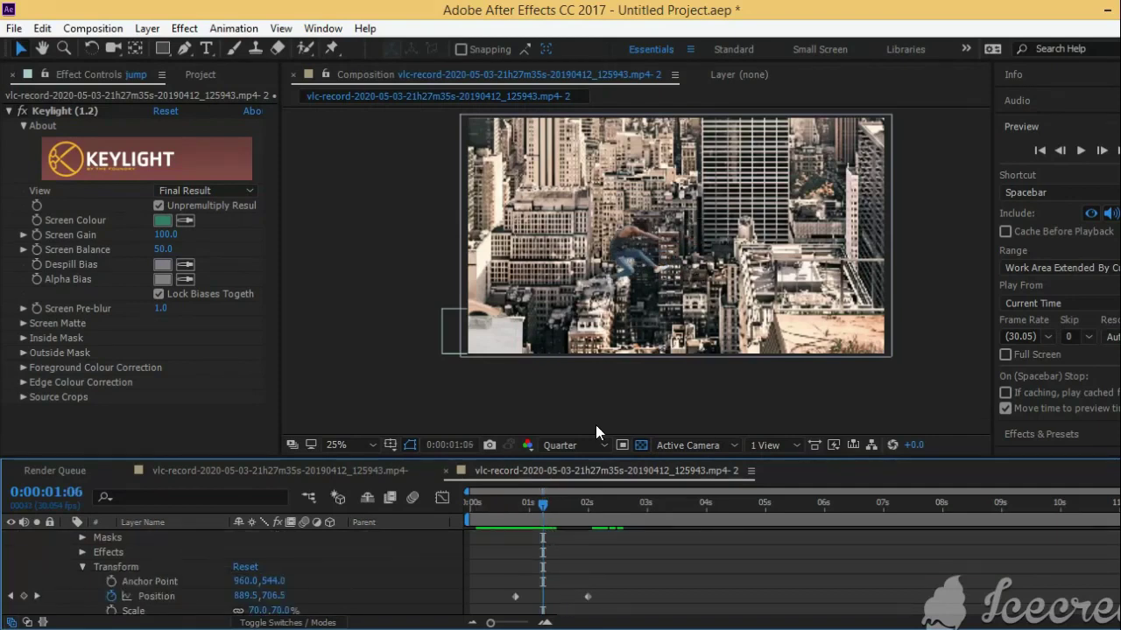
{"action": "scroll", "coordinate": [545, 554], "scroll_direction": "up", "scroll_amount": 1}
{"action": "left_click", "coordinate": [552, 566]}
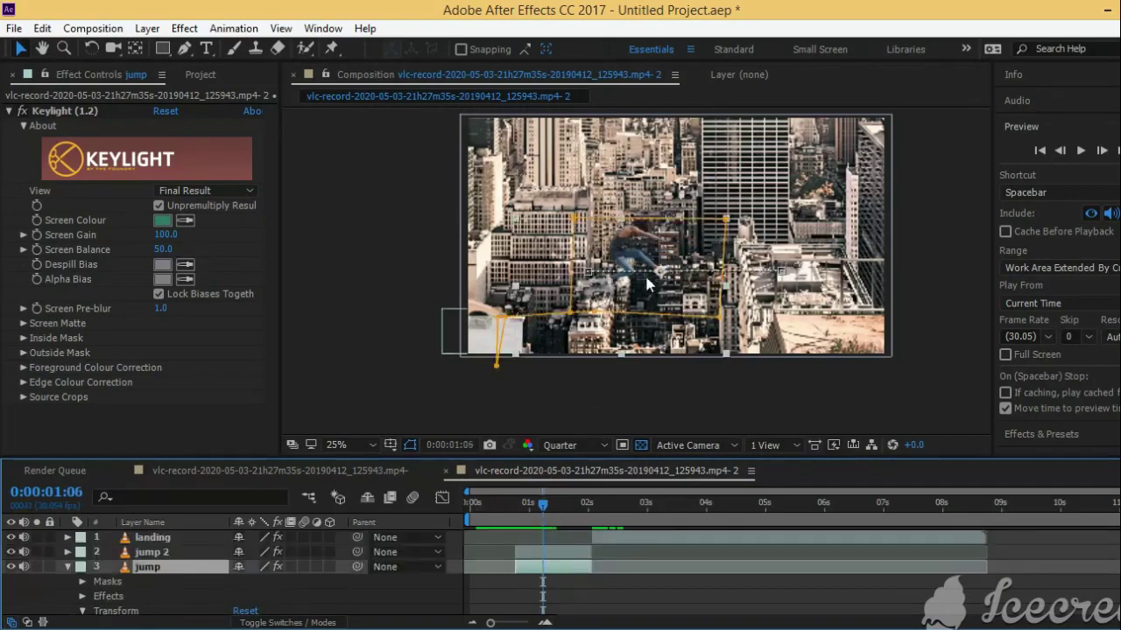
{"action": "left_click_drag", "start_coordinate": [659, 280], "coordinate": [667, 247]}
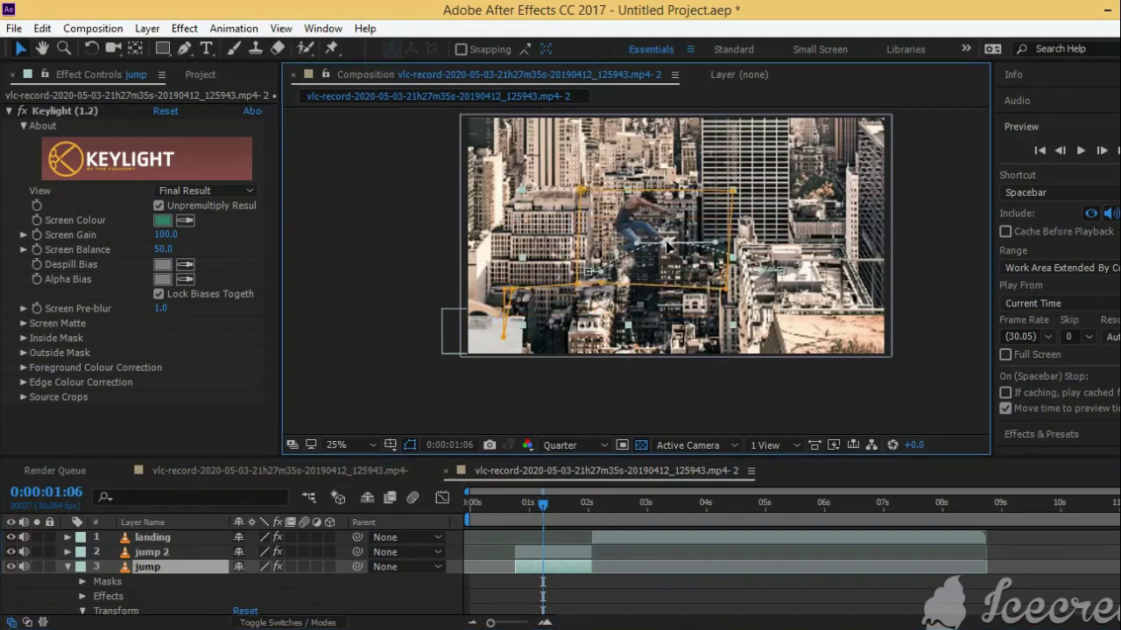
{"action": "mouse_move", "coordinate": [539, 503]}
{"action": "left_mouse_down"}
{"action": "mouse_move", "coordinate": [520, 504]}
{"action": "mouse_move", "coordinate": [601, 511]}
{"action": "left_mouse_up"}
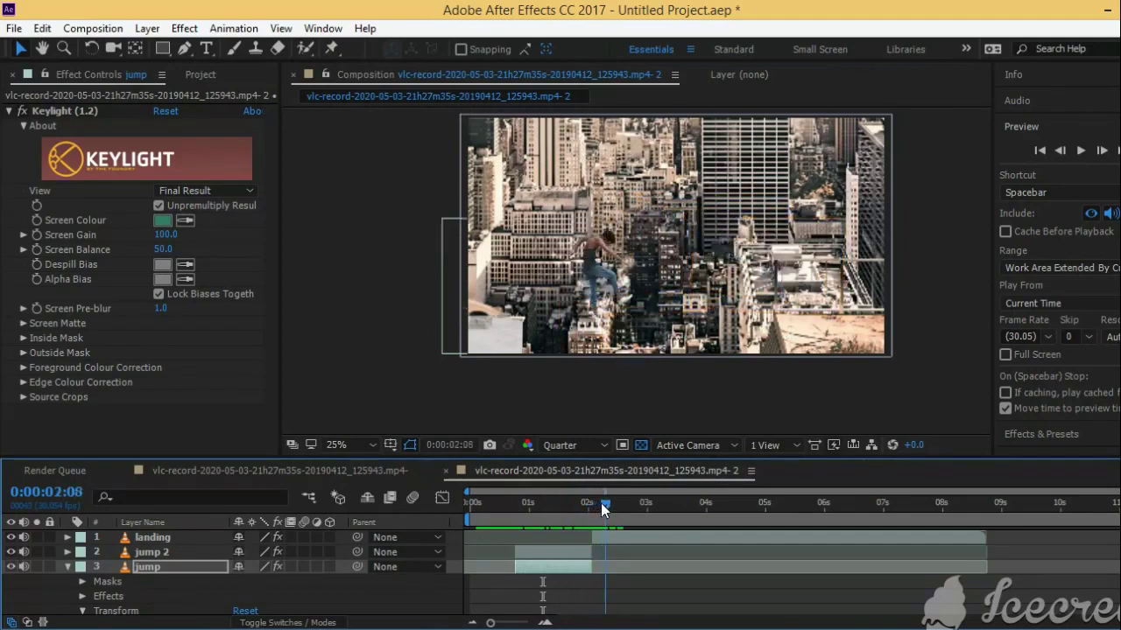
Nudge the landing layer right with Shift+arrow keys so the runner lands on the right-hand rooftop.
{"action": "left_click", "coordinate": [624, 535]}
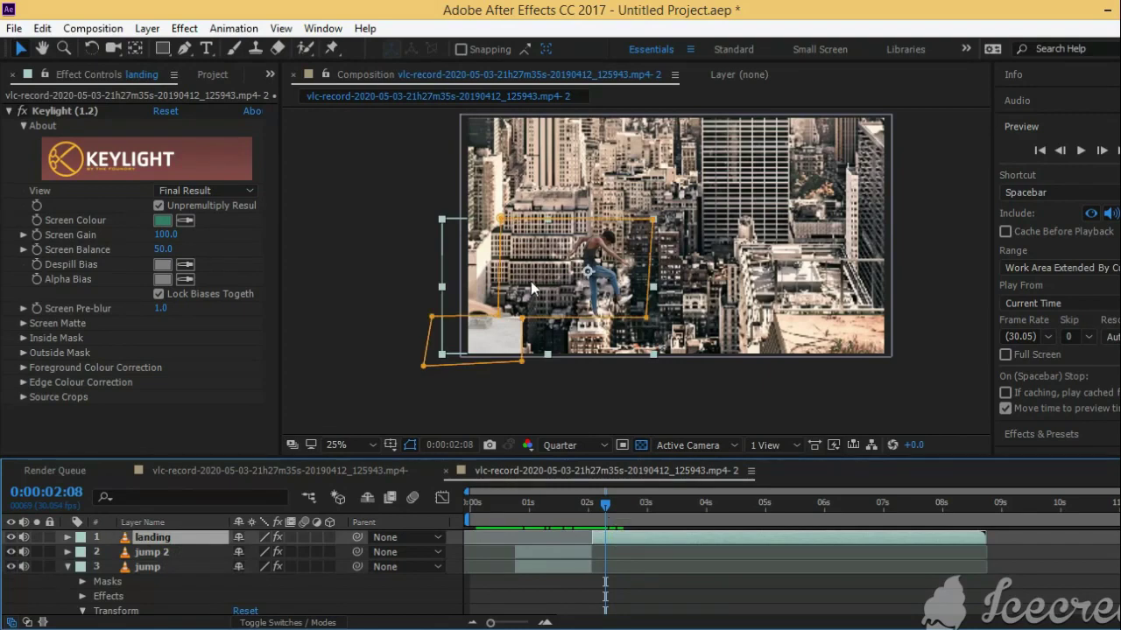
{"action": "key", "text": "shift+Right"}
{"action": "key", "text": "shift+Right"}
{"action": "key", "text": "shift+Right"}
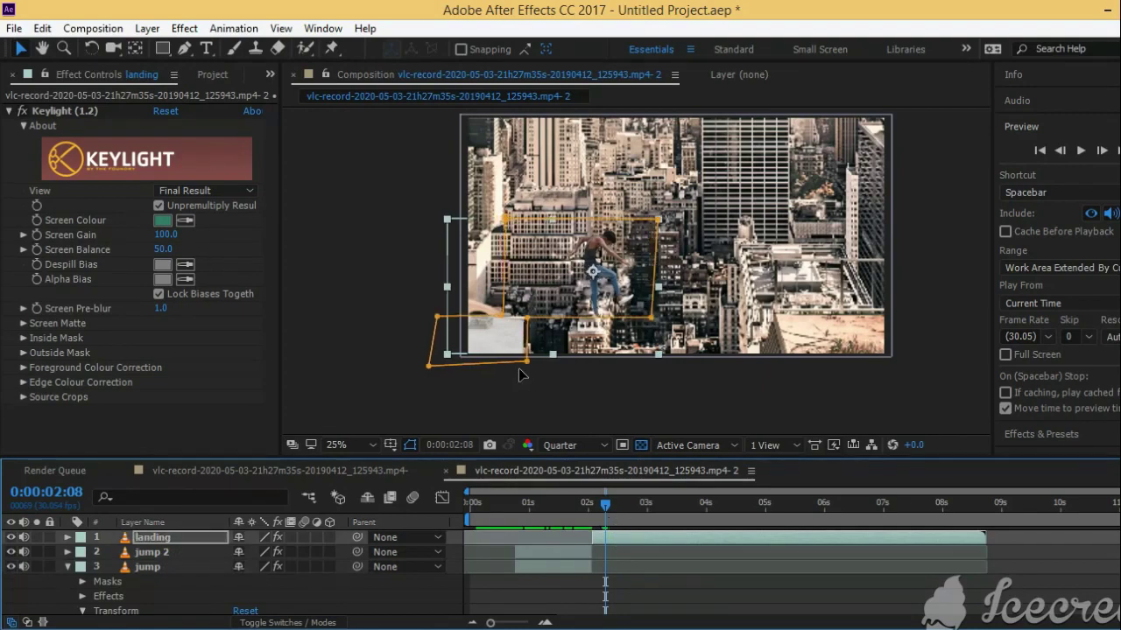
{"action": "key", "text": "shift+Right"}
{"action": "key", "text": "shift+Right"}
{"action": "key", "text": "shift+Right"}
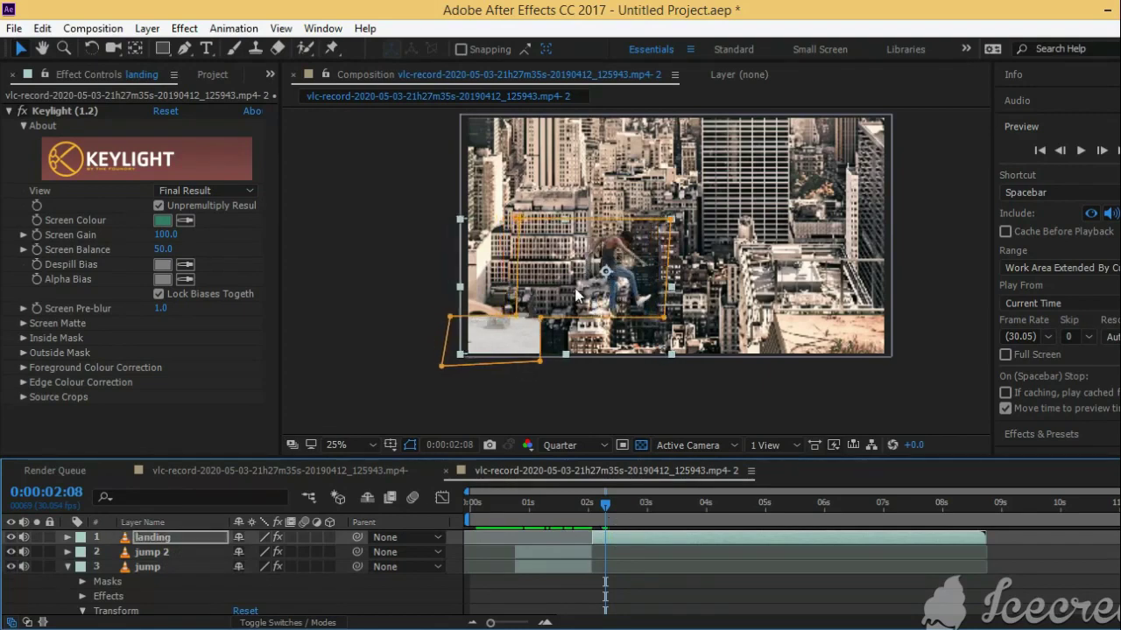
{"action": "key", "text": "shift+Right"}
{"action": "key", "text": "shift+Right"}
{"action": "key", "text": "shift+Right"}
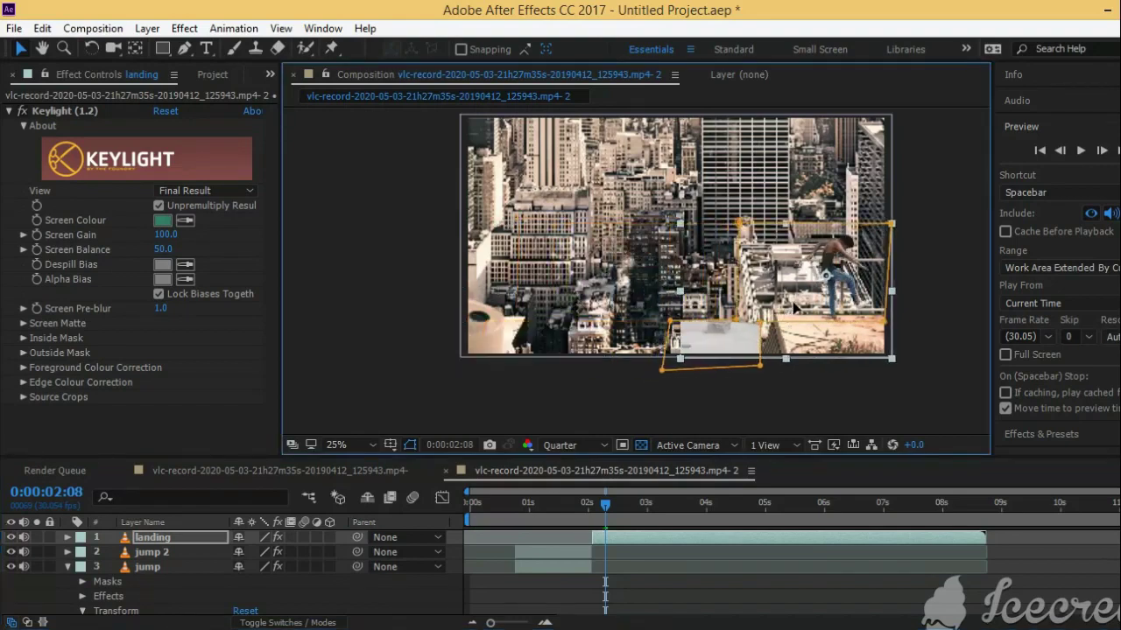
{"action": "key", "text": "shift+Down"}
{"action": "key", "text": "shift+Left"}
{"action": "key", "text": "shift+Left"}
{"action": "key", "text": "shift+Left"}
{"action": "key", "text": "shift+Up"}
{"action": "key", "text": "shift+Up"}
{"action": "key", "text": "shift+Up"}
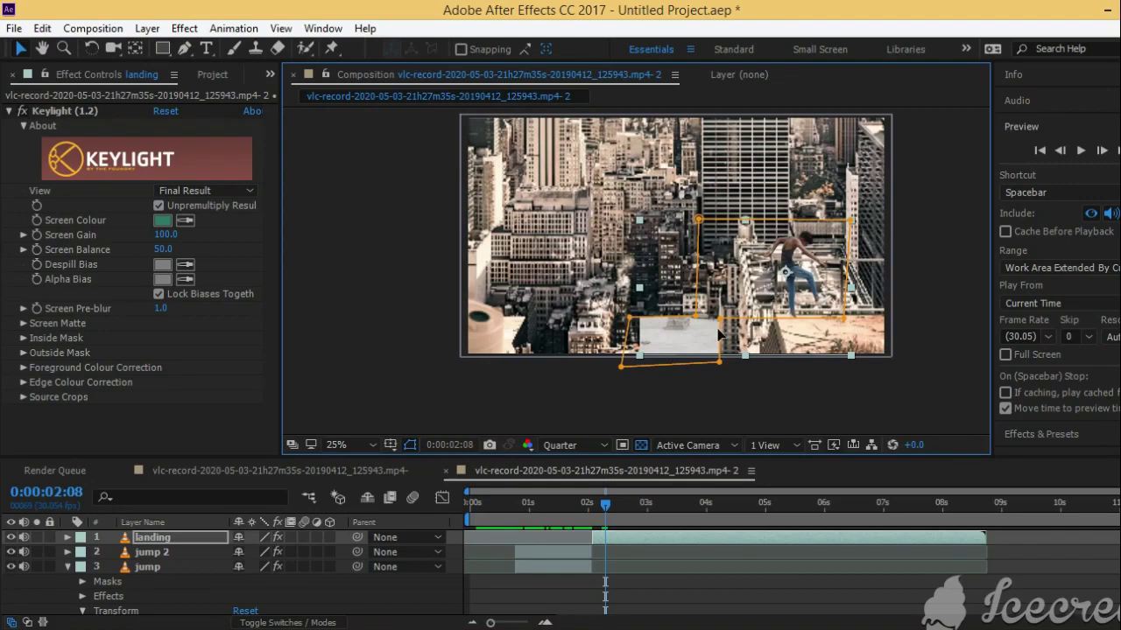
Near 2:08, stretch the landing mask's bottom-right corner outward and down.
{"action": "left_click_drag", "start_coordinate": [604, 508], "coordinate": [607, 513]}
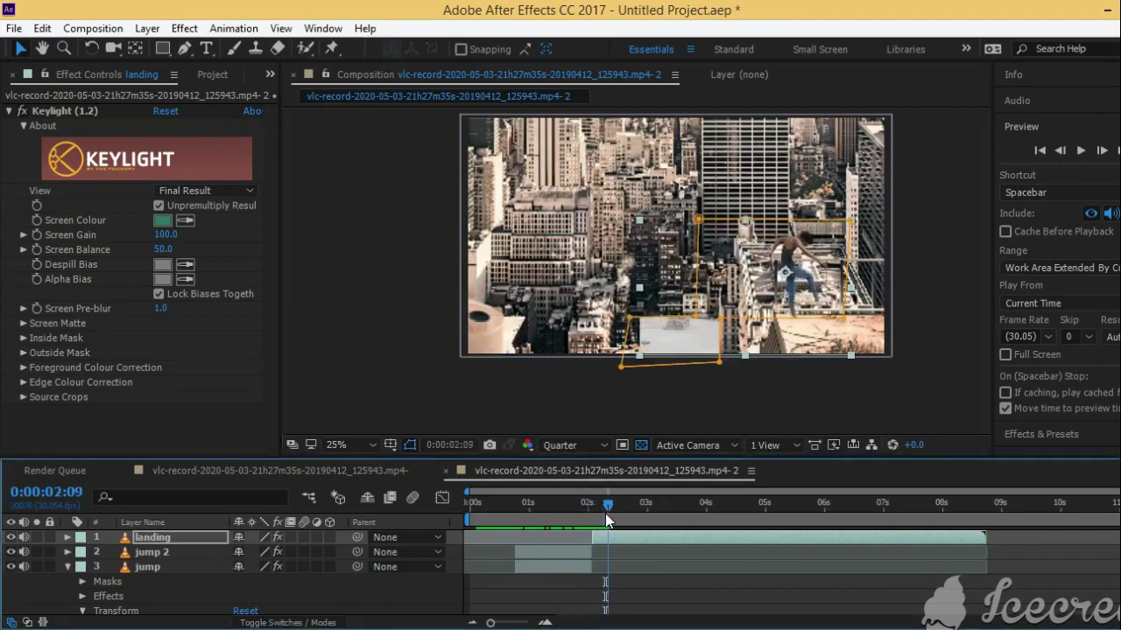
{"action": "left_click_drag", "start_coordinate": [718, 361], "coordinate": [907, 384]}
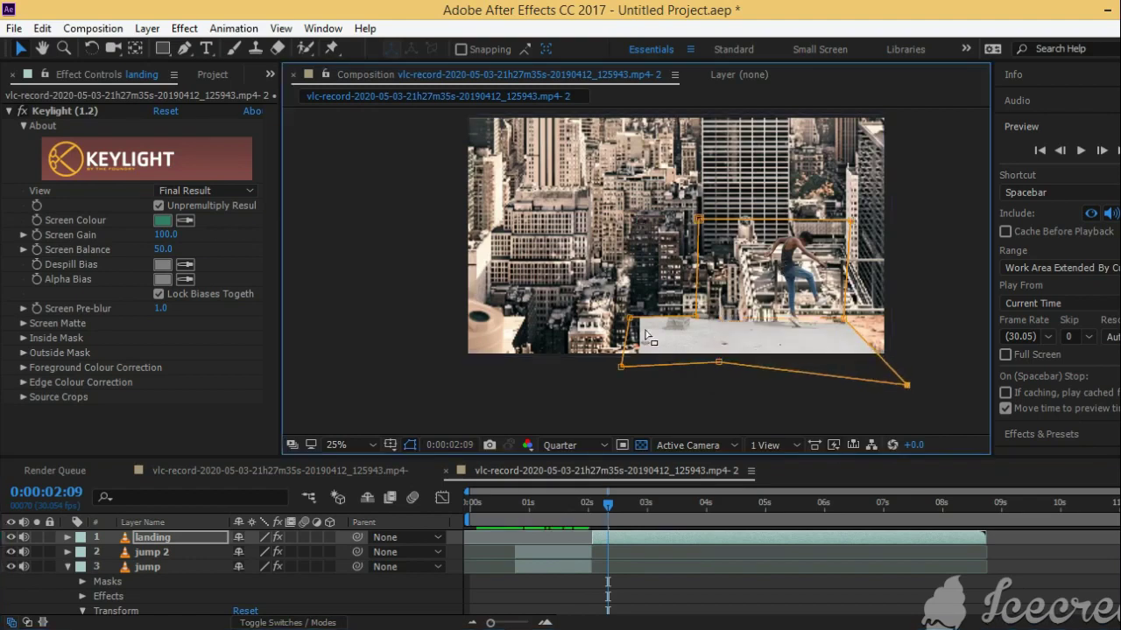
{"action": "left_click_drag", "start_coordinate": [720, 364], "coordinate": [901, 405]}
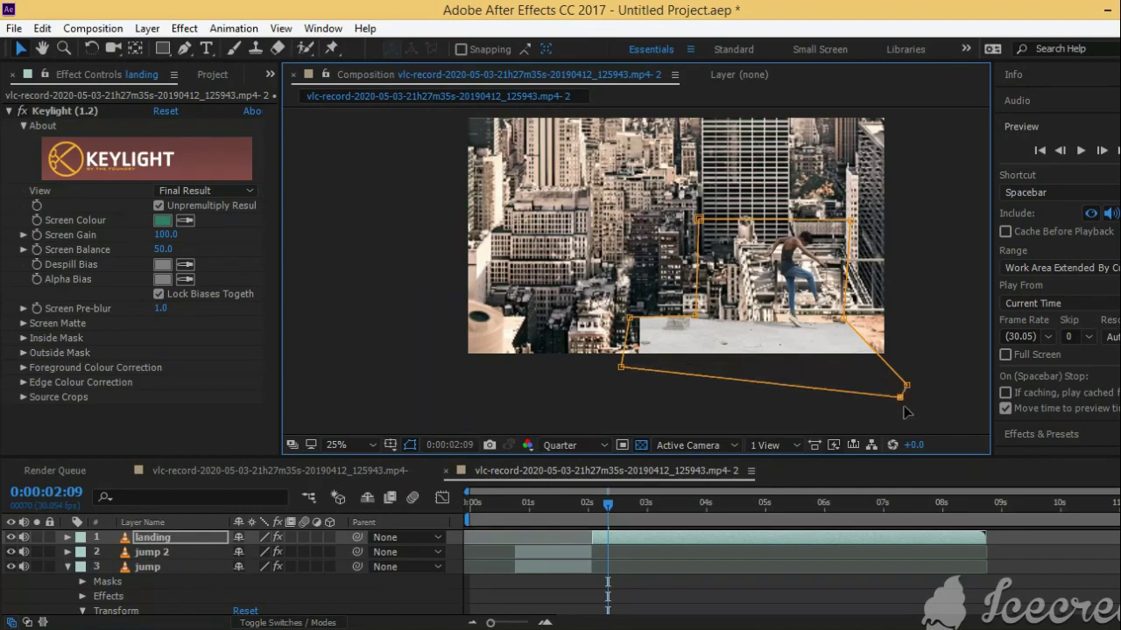
Pull the landing mask's left edge and lower-left point right toward the landing, then review the landing frames.
{"action": "mouse_move", "coordinate": [630, 319]}
{"action": "left_mouse_down"}
{"action": "mouse_move", "coordinate": [680, 338]}
{"action": "mouse_move", "coordinate": [694, 322]}
{"action": "left_mouse_up"}
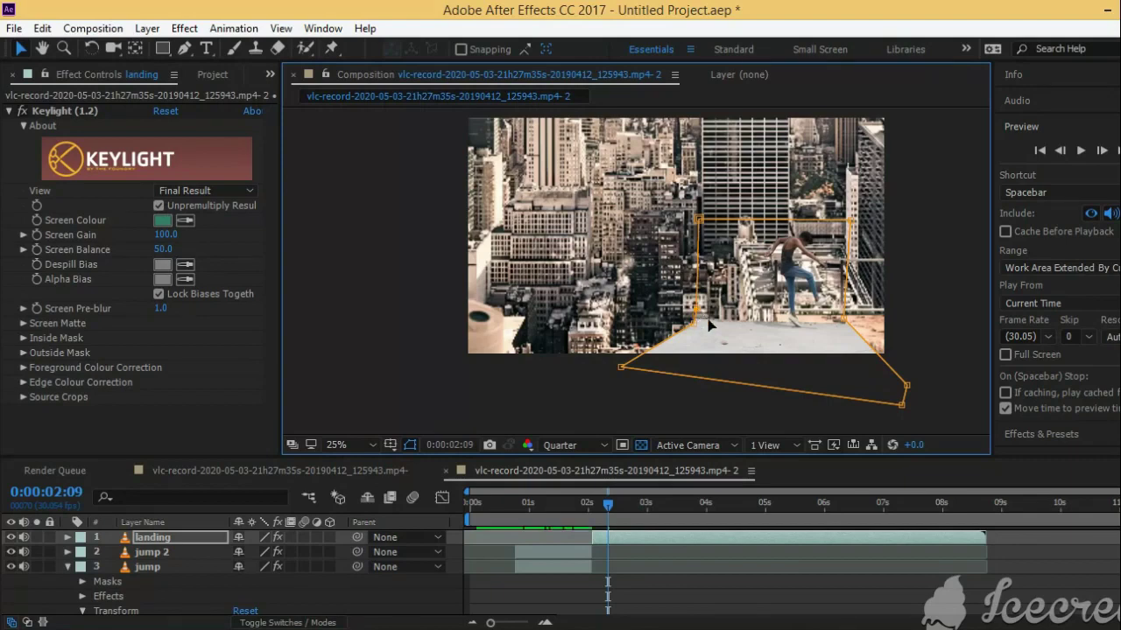
{"action": "left_click_drag", "start_coordinate": [694, 321], "coordinate": [766, 322]}
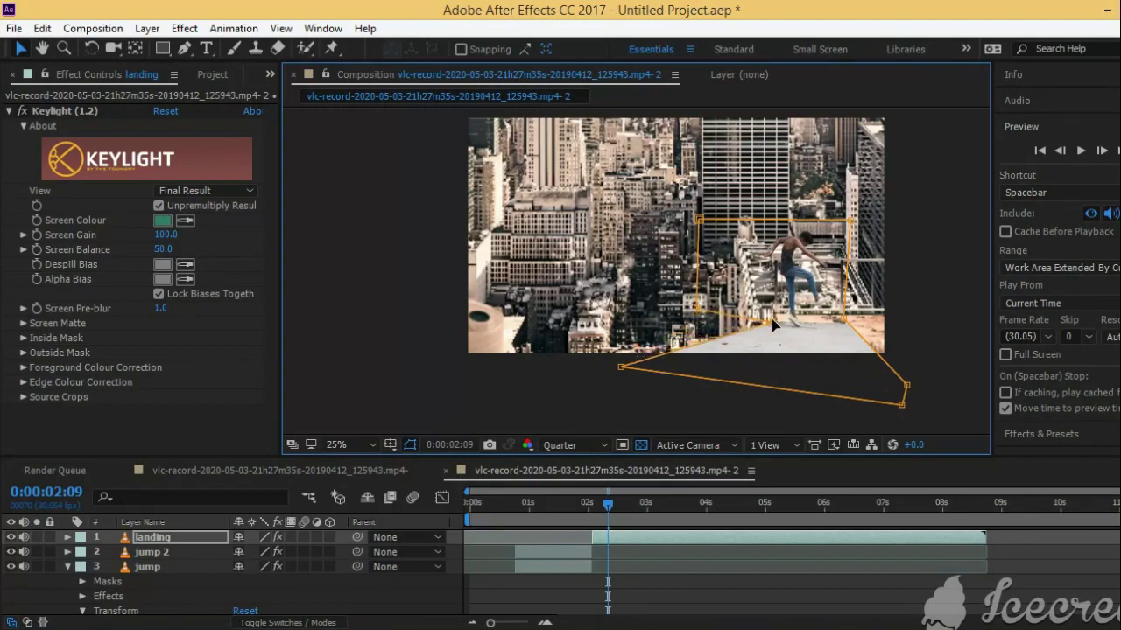
{"action": "left_click_drag", "start_coordinate": [620, 368], "coordinate": [787, 377]}
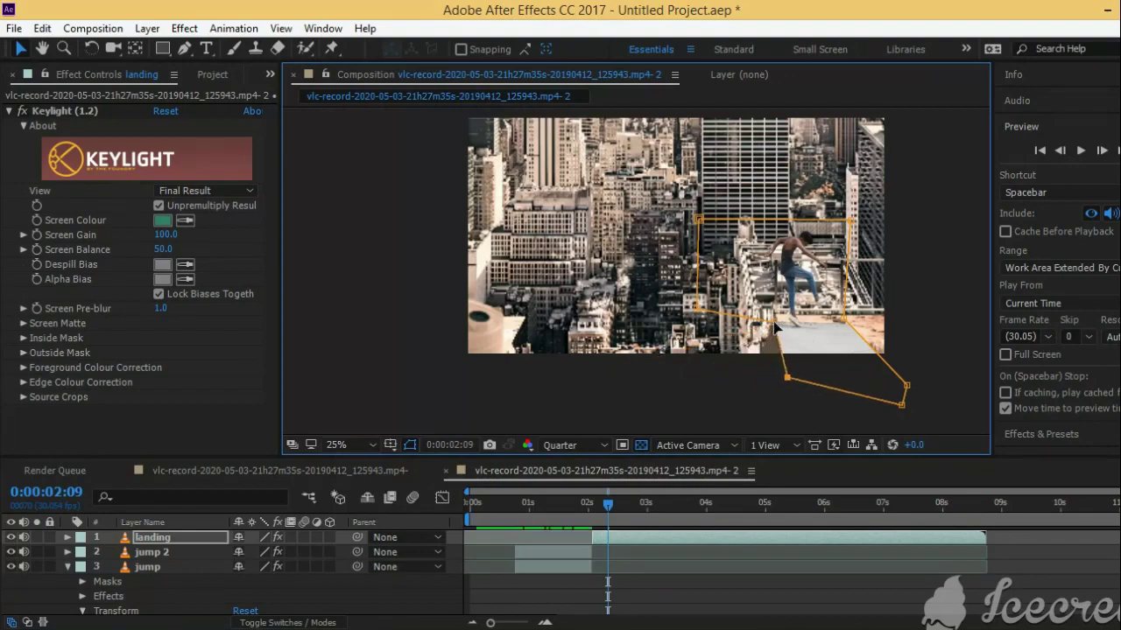
{"action": "left_click_drag", "start_coordinate": [789, 380], "coordinate": [793, 380]}
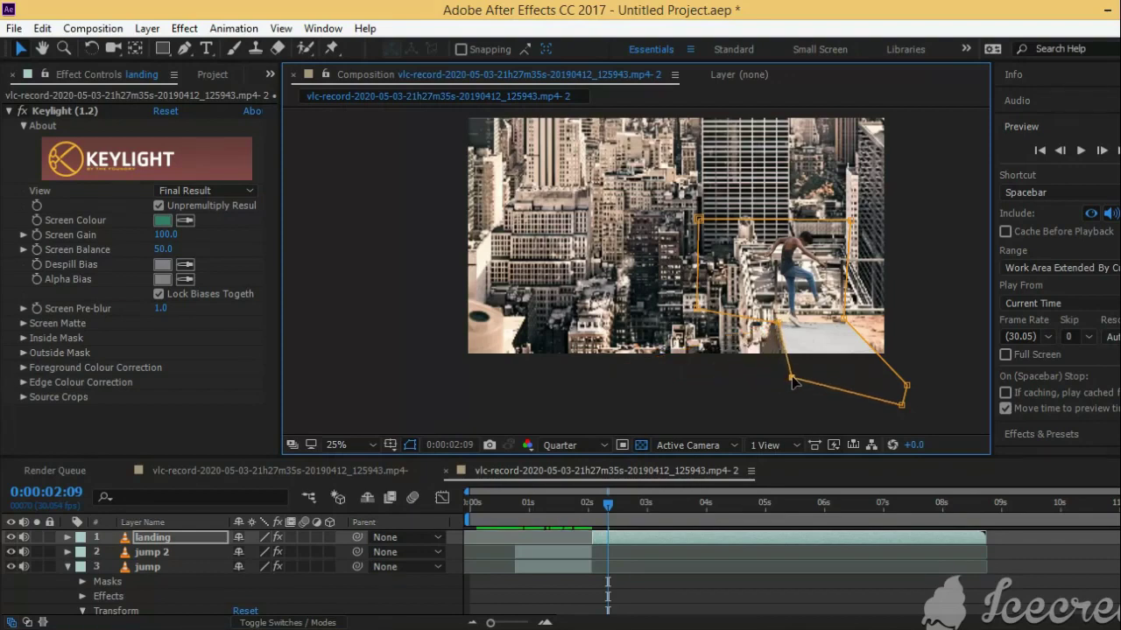
{"action": "left_click_drag", "start_coordinate": [608, 509], "coordinate": [576, 523]}
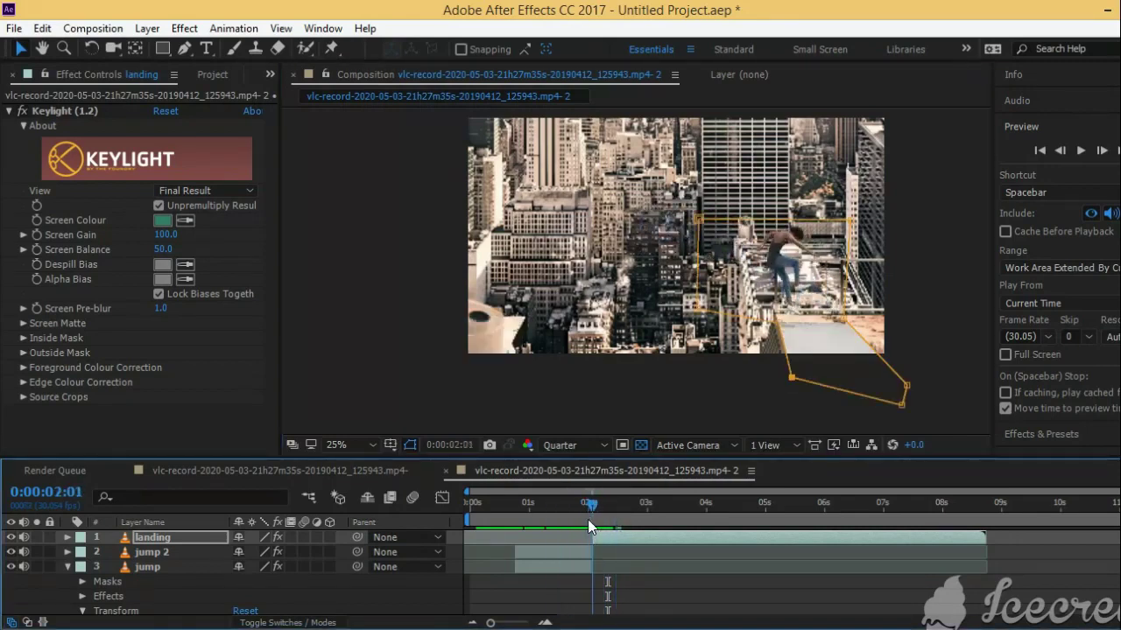
{"action": "mouse_move", "coordinate": [575, 524]}
{"action": "left_mouse_down"}
{"action": "mouse_move", "coordinate": [588, 523]}
{"action": "mouse_move", "coordinate": [525, 530]}
{"action": "left_mouse_up"}
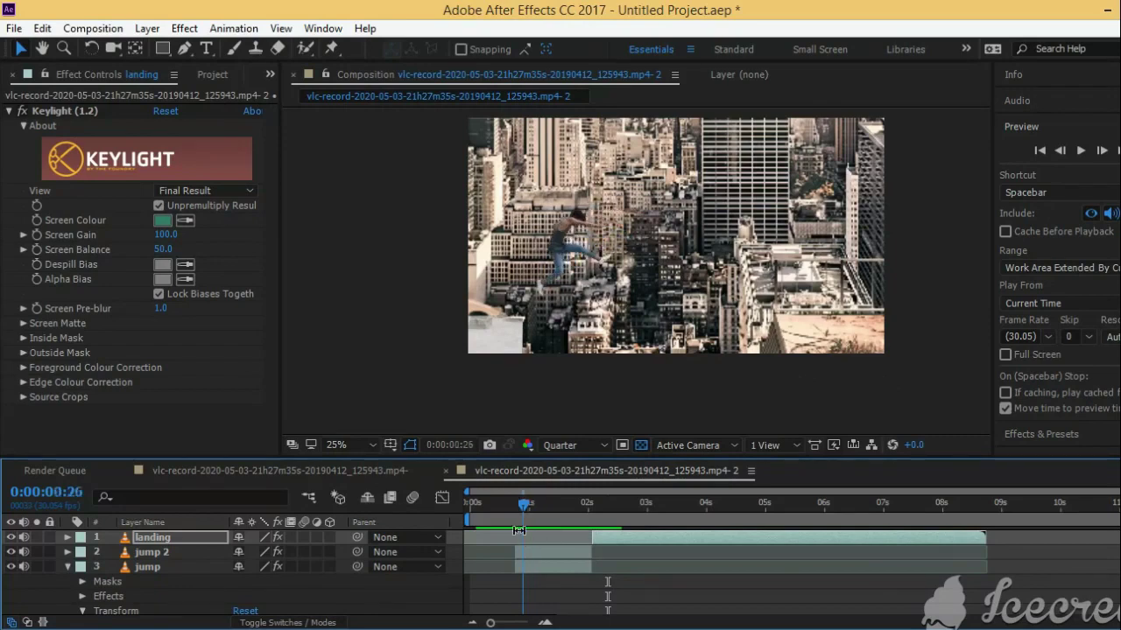
On the jump layer, pull the lower mask points down to reveal more of the figure.
{"action": "left_click", "coordinate": [553, 567]}
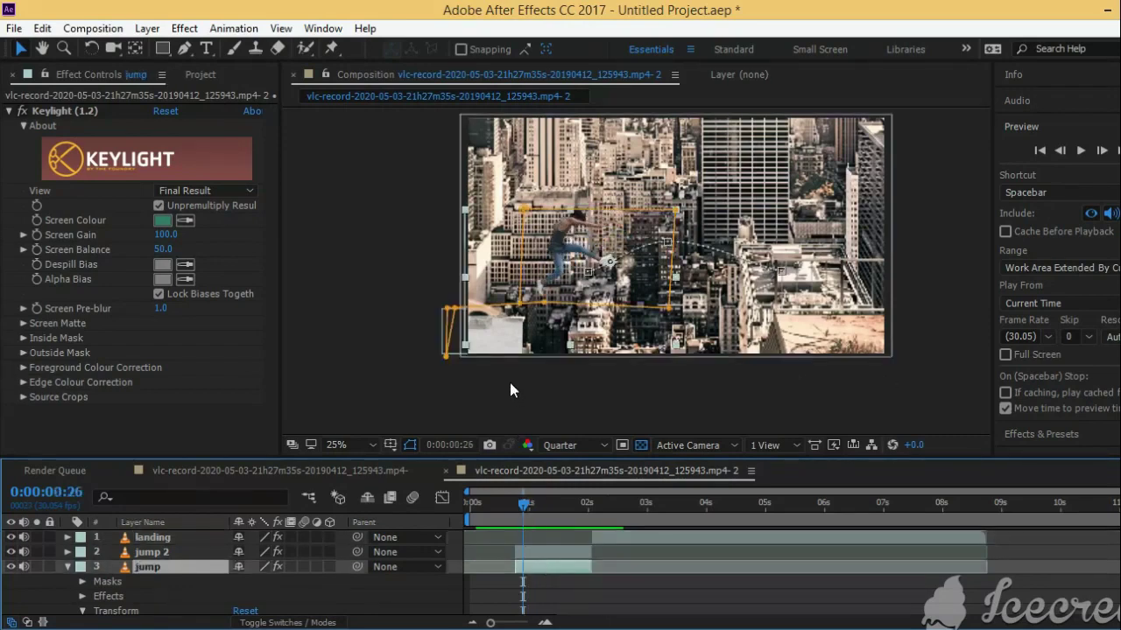
{"action": "left_click", "coordinate": [542, 555]}
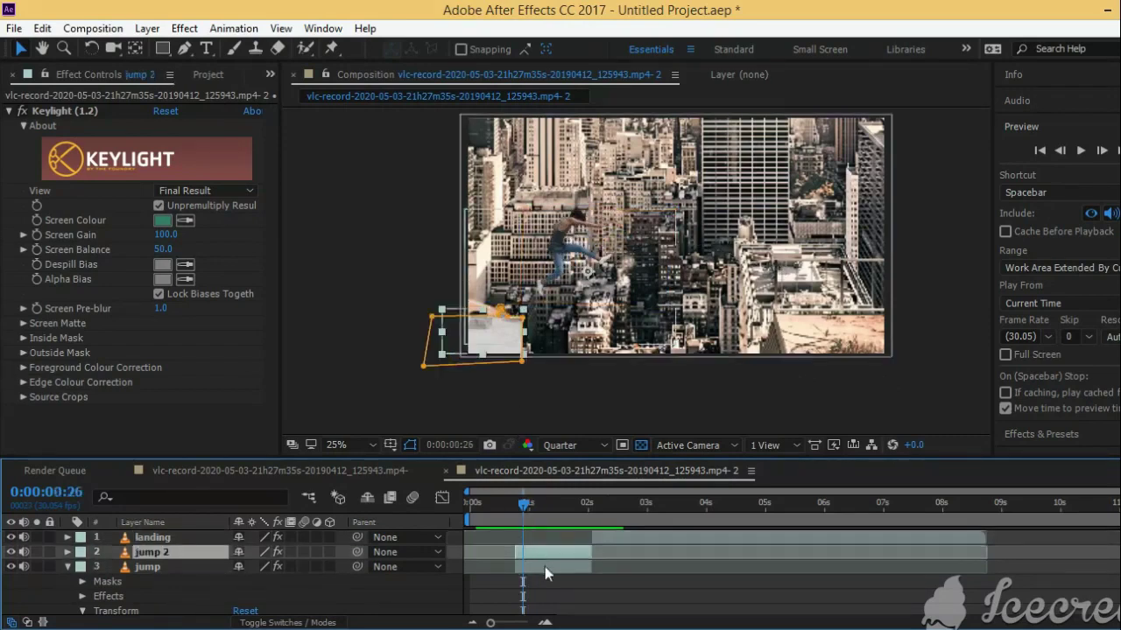
{"action": "left_click", "coordinate": [544, 567]}
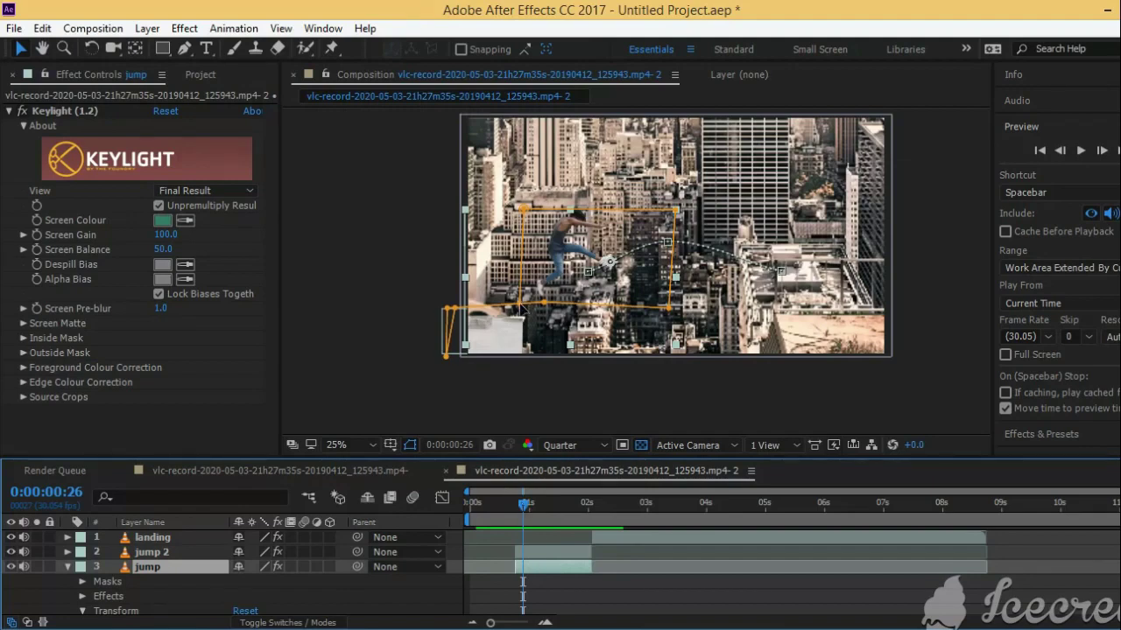
{"action": "left_click_drag", "start_coordinate": [522, 308], "coordinate": [523, 368]}
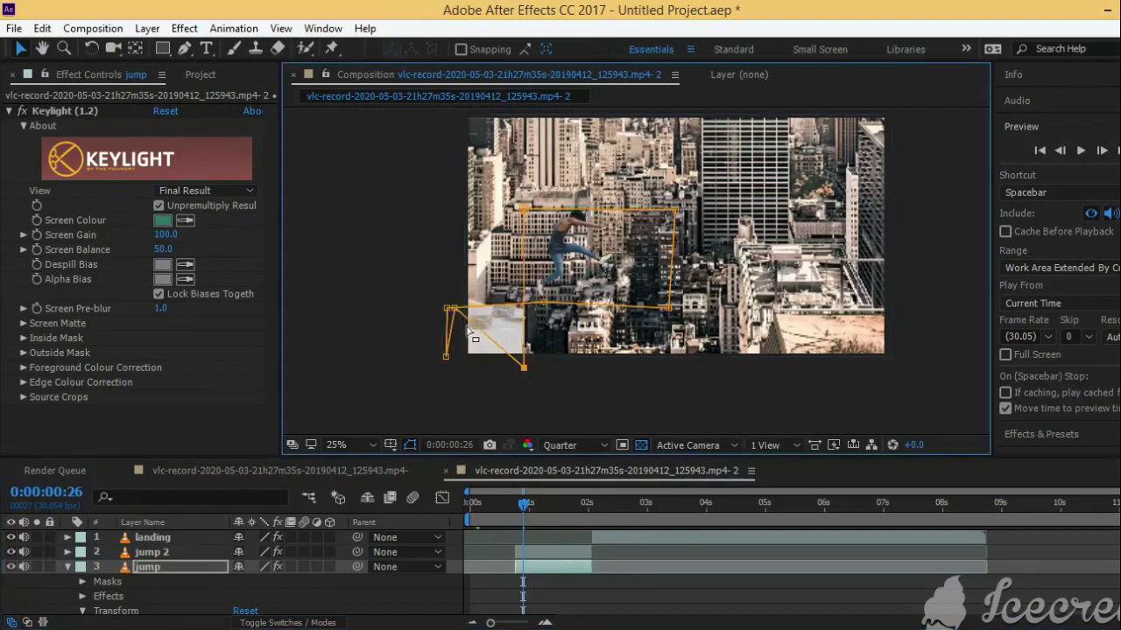
{"action": "left_click_drag", "start_coordinate": [452, 308], "coordinate": [449, 375]}
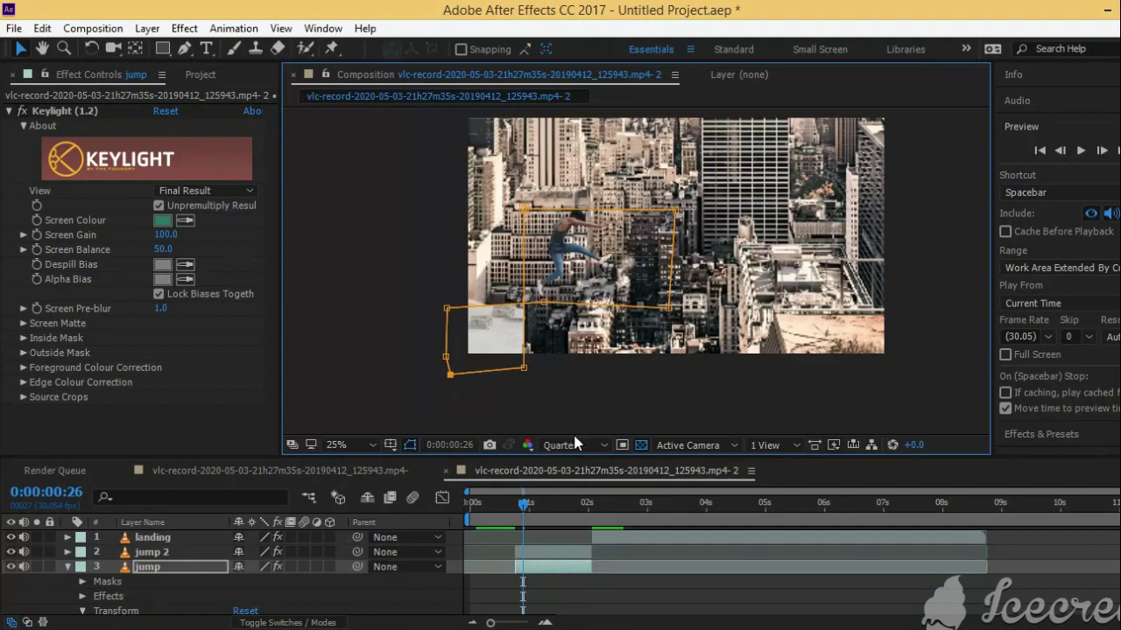
Check the jump against jump 2, then reshape the jump mask further to uncover the figure.
{"action": "left_click_drag", "start_coordinate": [519, 513], "coordinate": [552, 505]}
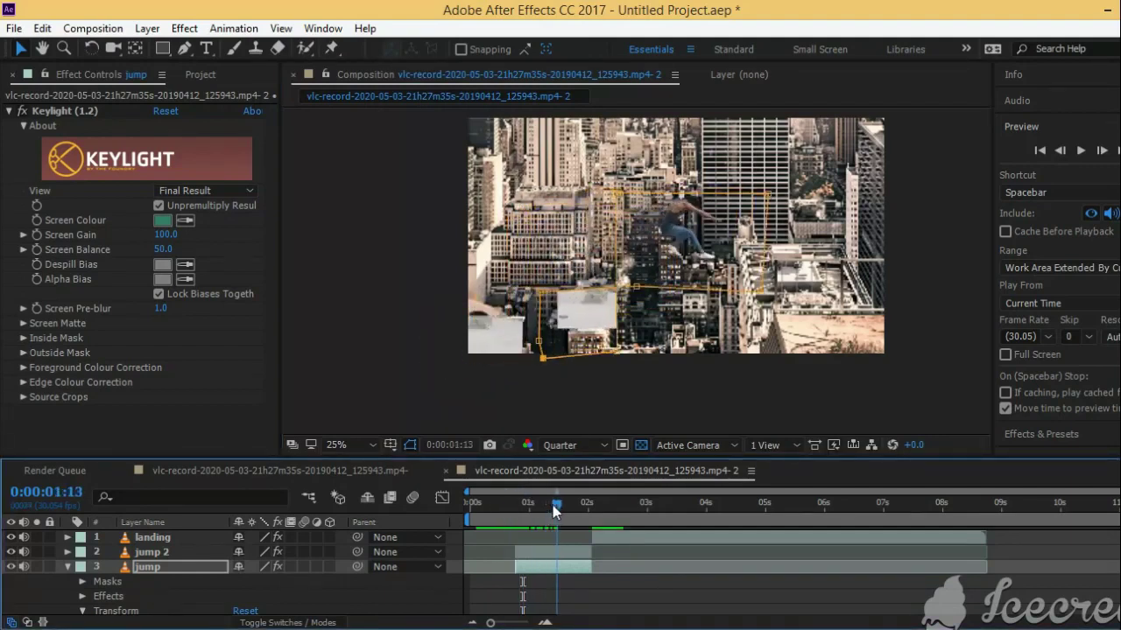
{"action": "left_click", "coordinate": [561, 555]}
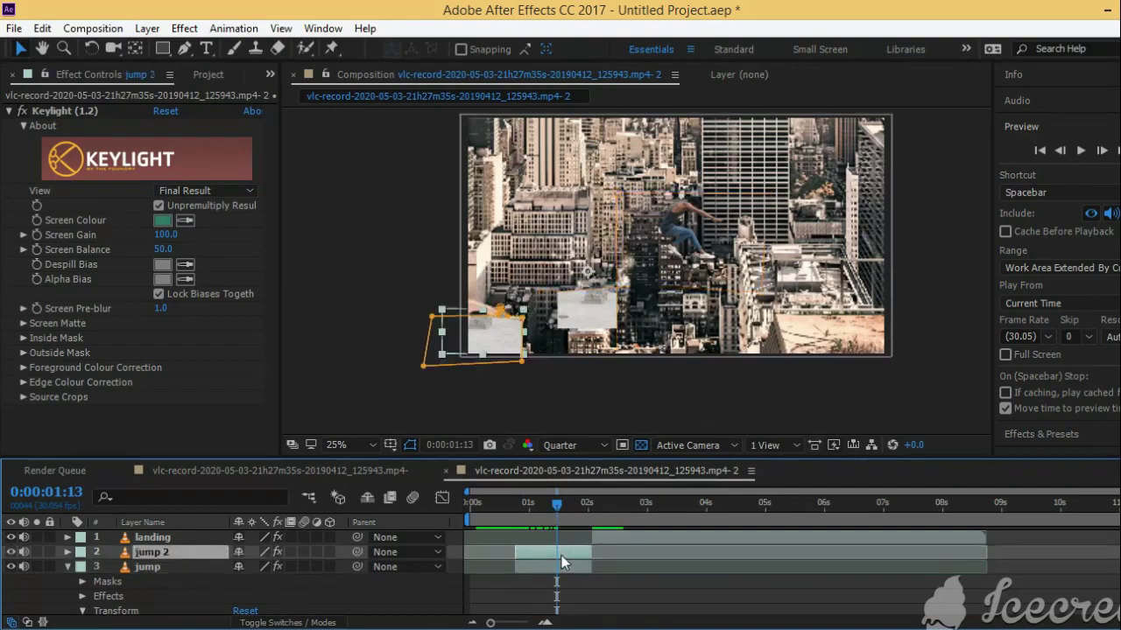
{"action": "left_click", "coordinate": [561, 567]}
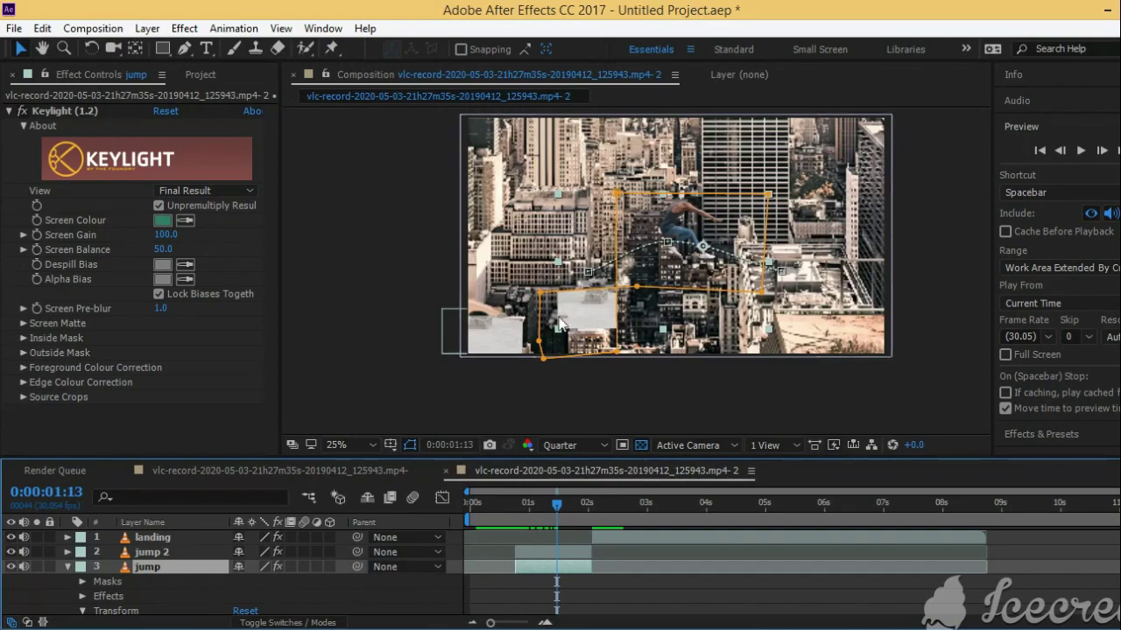
{"action": "mouse_move", "coordinate": [539, 295]}
{"action": "left_mouse_down"}
{"action": "mouse_move", "coordinate": [602, 346]}
{"action": "mouse_move", "coordinate": [650, 353]}
{"action": "mouse_move", "coordinate": [567, 326]}
{"action": "left_mouse_up"}
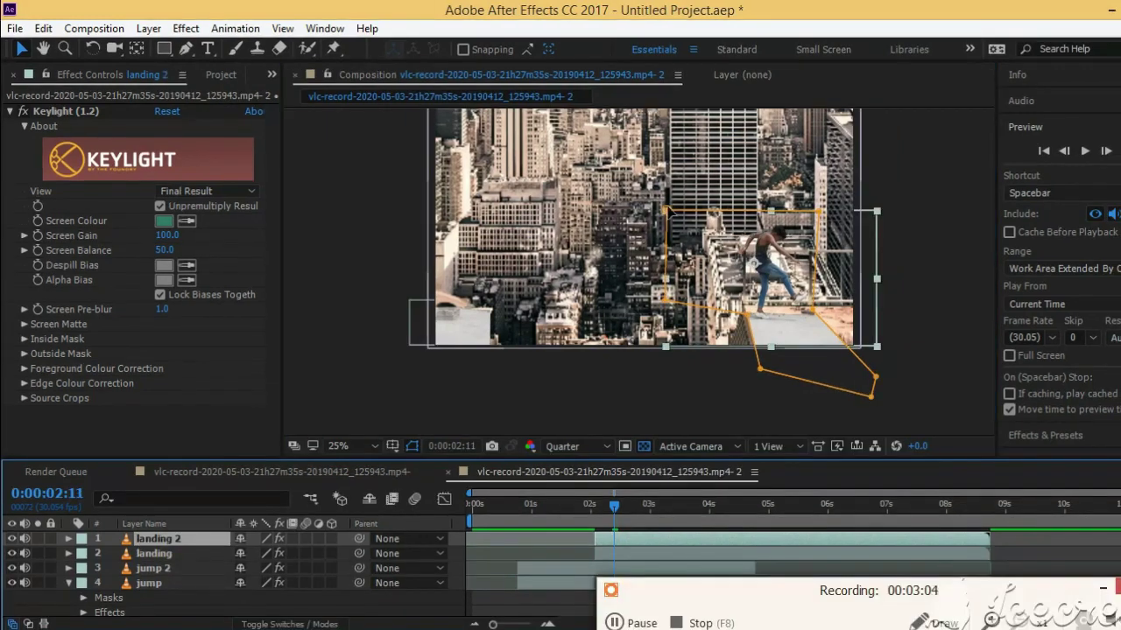
Pull the landing 2 mask corner and edge down onto the rooftop ledge, then check the jump and landing timing.
{"action": "left_click_drag", "start_coordinate": [665, 211], "coordinate": [749, 316]}
{"action": "mouse_move", "coordinate": [795, 273]}
{"action": "left_mouse_down"}
{"action": "mouse_move", "coordinate": [783, 313]}
{"action": "mouse_move", "coordinate": [813, 315]}
{"action": "left_mouse_up"}
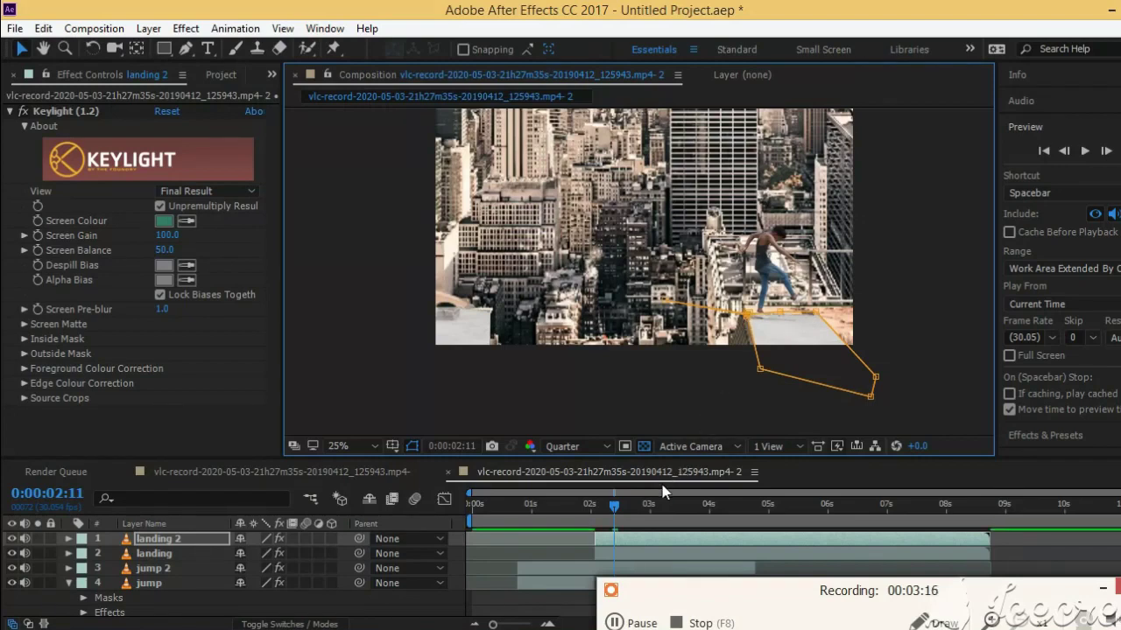
{"action": "left_click", "coordinate": [584, 545]}
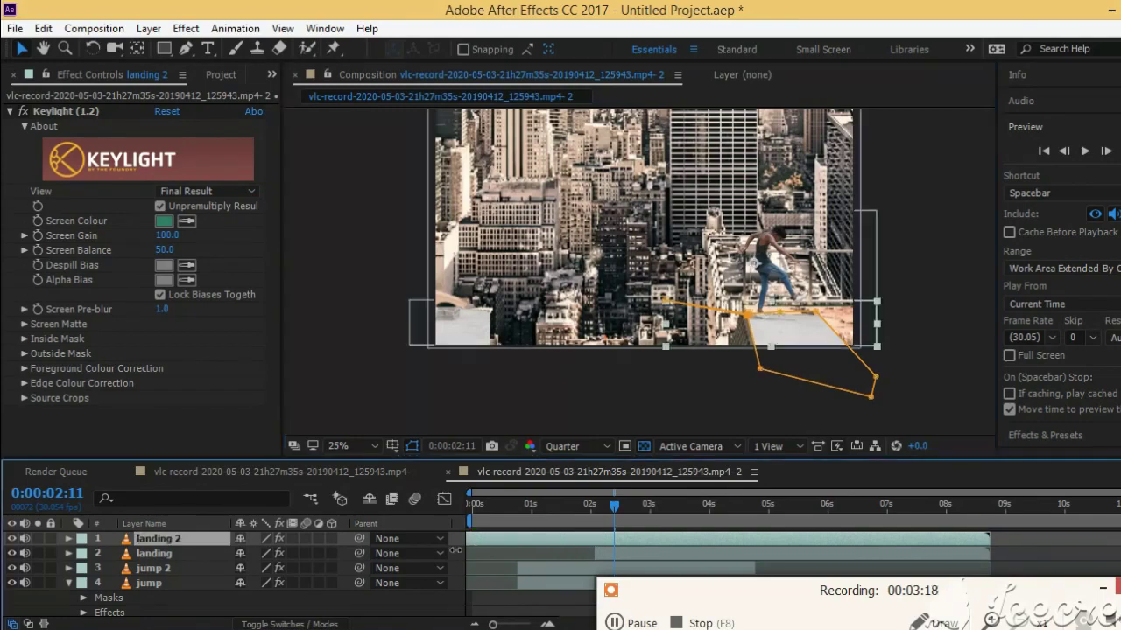
{"action": "left_click", "coordinate": [492, 506]}
{"action": "left_click_drag", "start_coordinate": [492, 513], "coordinate": [557, 595]}
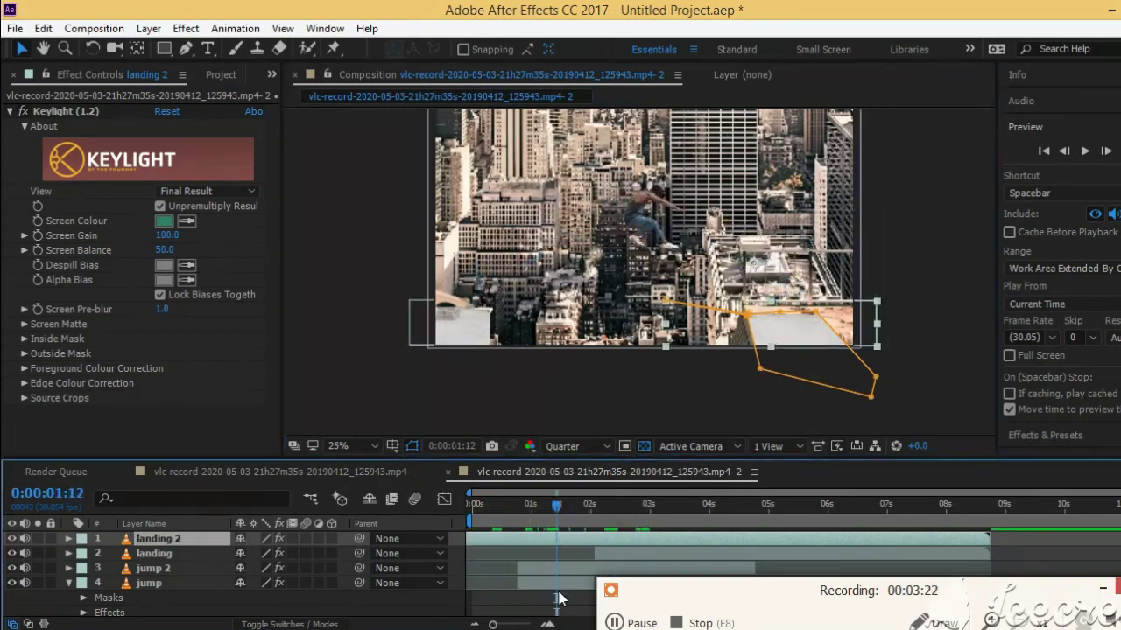
Select the jump layer and zoom the composition view to 50%.
{"action": "left_click", "coordinate": [561, 585]}
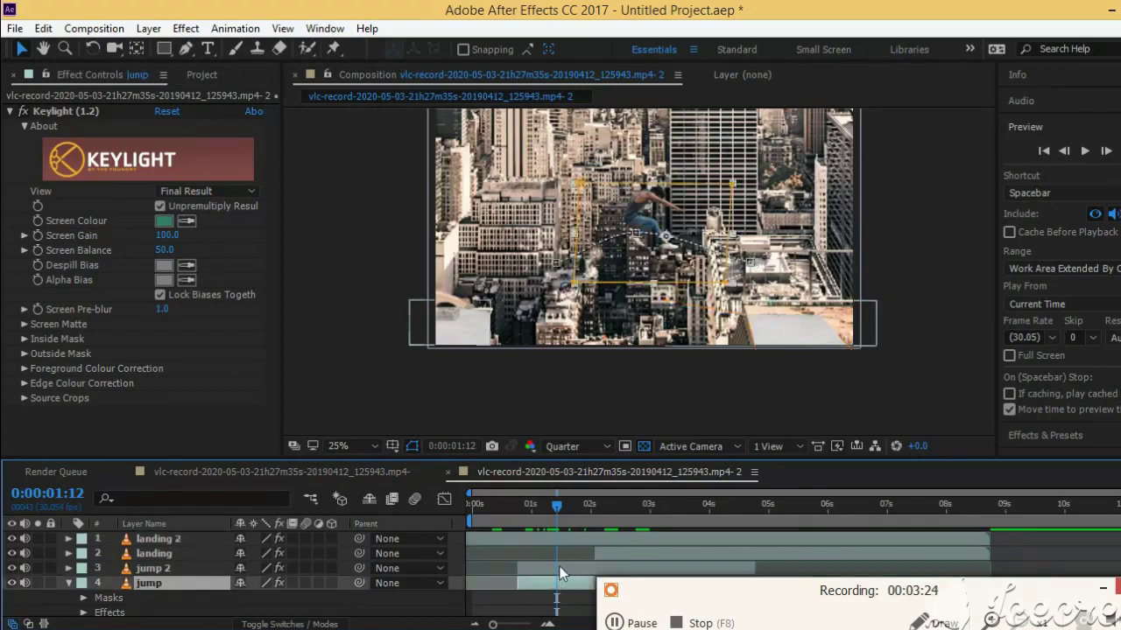
{"action": "left_click", "coordinate": [560, 569]}
{"action": "left_click", "coordinate": [561, 585]}
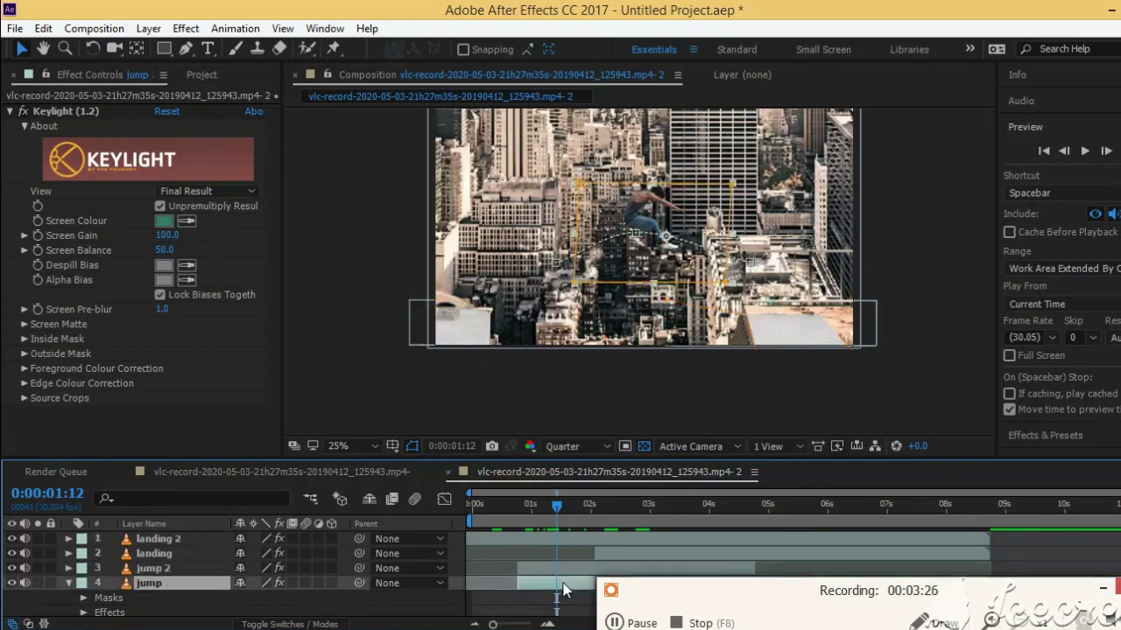
{"action": "key", "text": "period"}
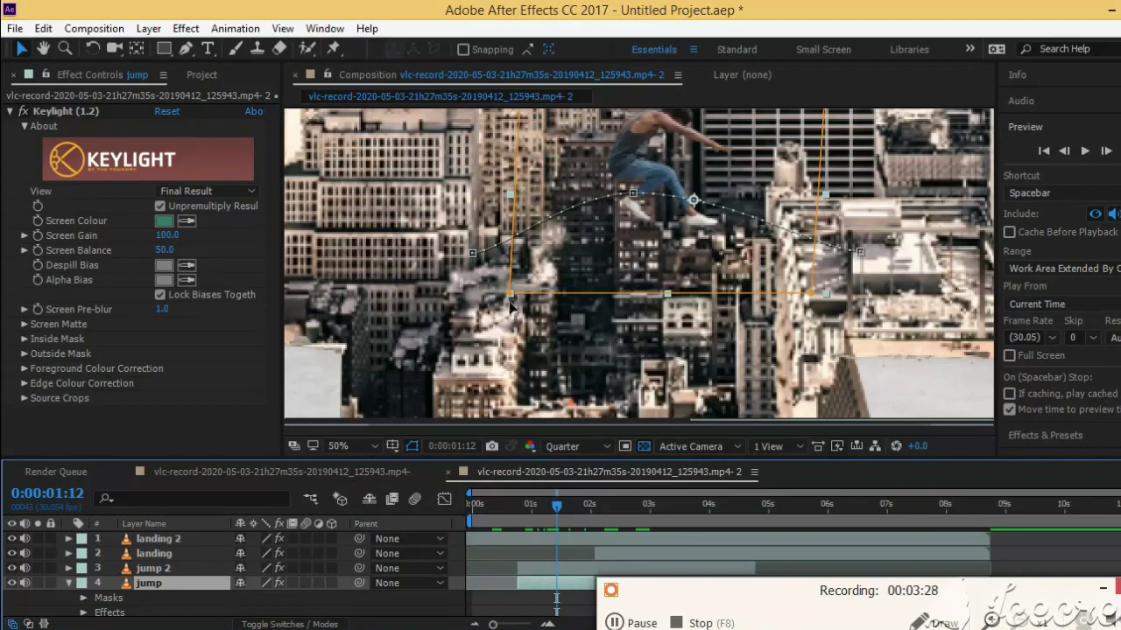
Raise the jump mask's lower-left corner, deselect, and zoom the view back to 25%.
{"action": "left_click_drag", "start_coordinate": [512, 301], "coordinate": [510, 289]}
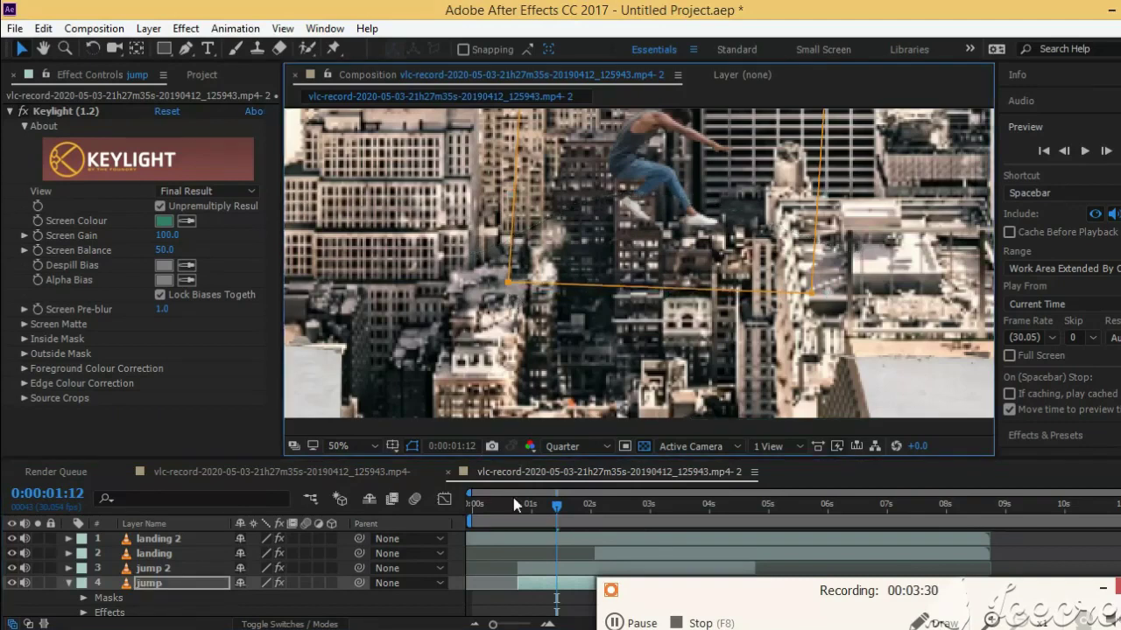
{"action": "left_click", "coordinate": [970, 549]}
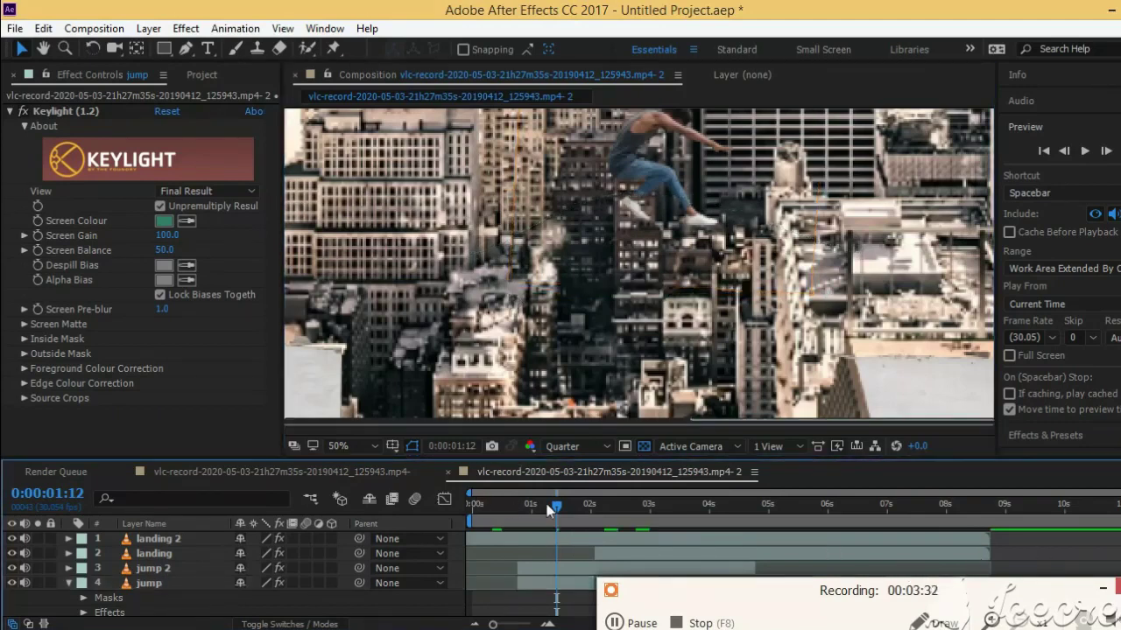
{"action": "scroll", "coordinate": [596, 413], "scroll_direction": "down", "scroll_amount": 1}
{"action": "scroll", "coordinate": [578, 350], "scroll_direction": "down", "scroll_amount": 1}
Switch to the Selection tool and preview the whole jump from frame 0.
{"action": "key", "text": "v"}
{"action": "left_click_drag", "start_coordinate": [556, 512], "coordinate": [437, 509]}
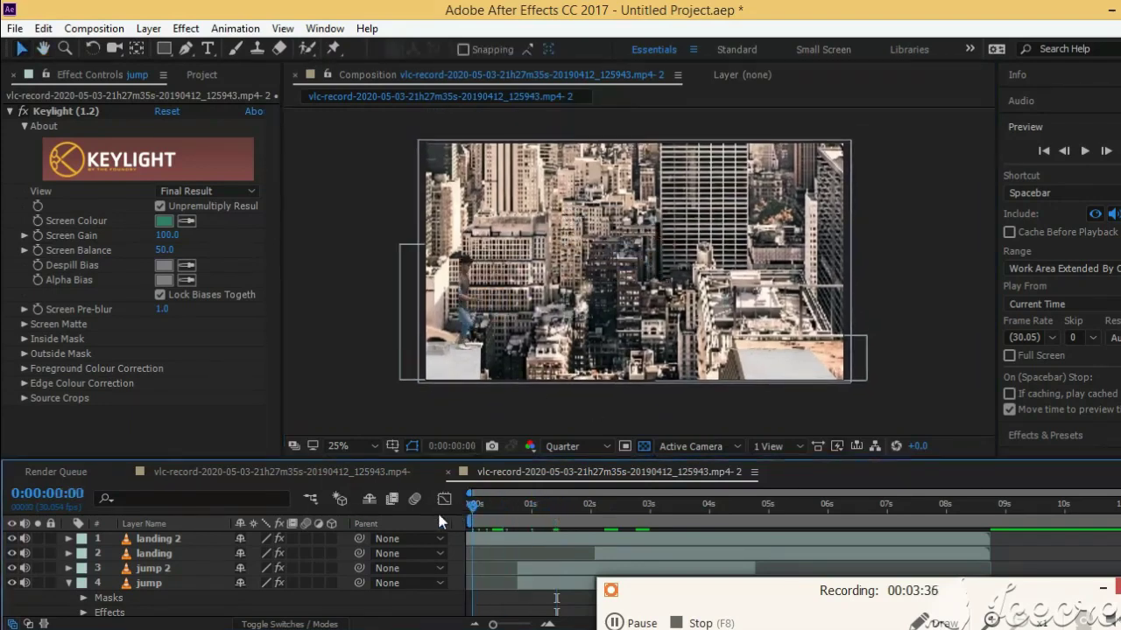
{"action": "key", "text": "space"}
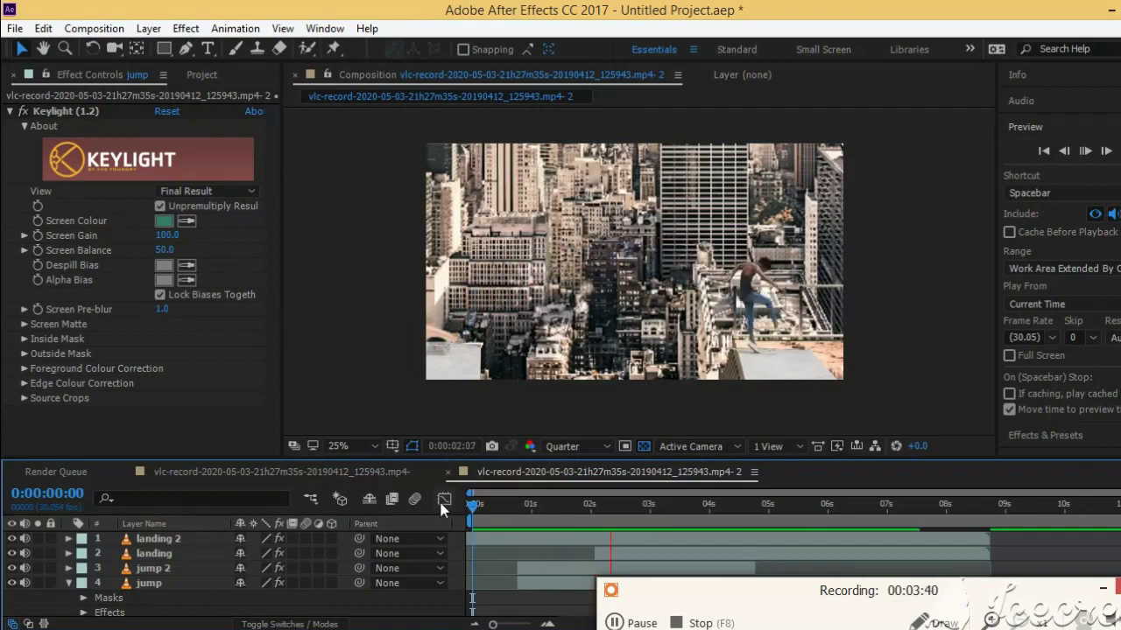
{"action": "key", "text": "space"}
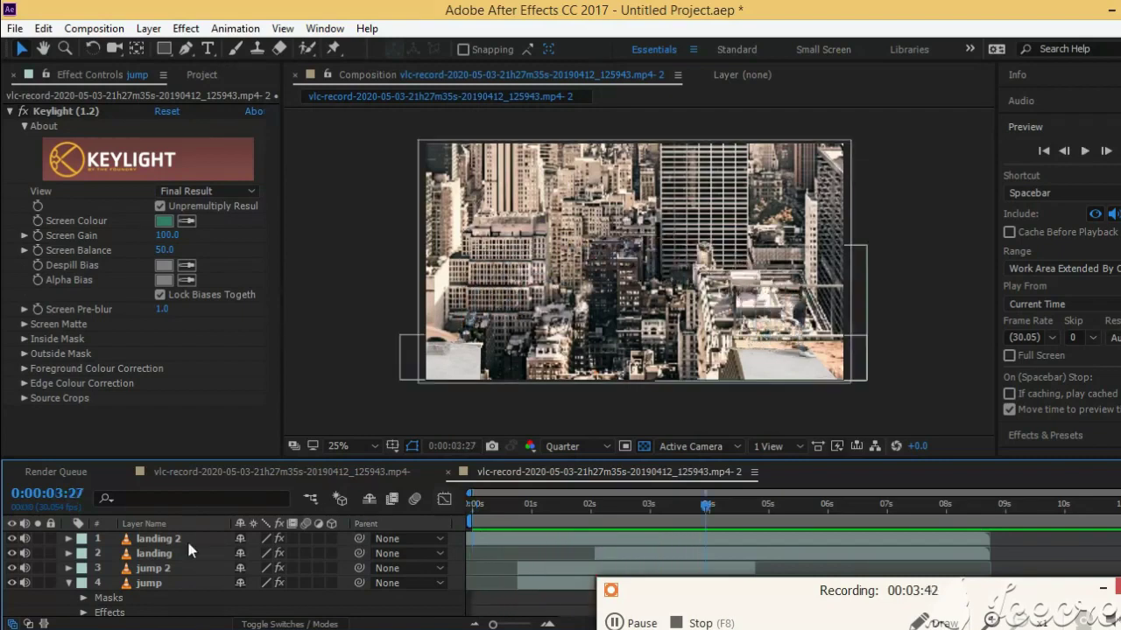
Select all four jump and landing layers and pre-compose them as Pre-comp 1.
{"action": "left_click", "coordinate": [150, 552]}
{"action": "key", "text": "ctrl+a"}
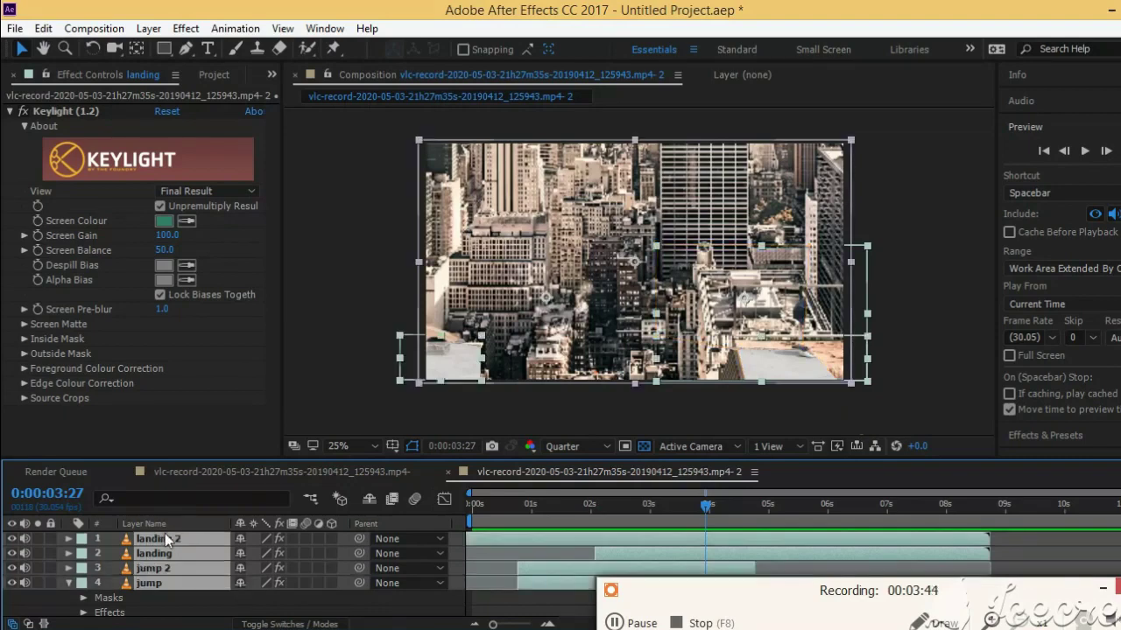
{"action": "right_click", "coordinate": [195, 558]}
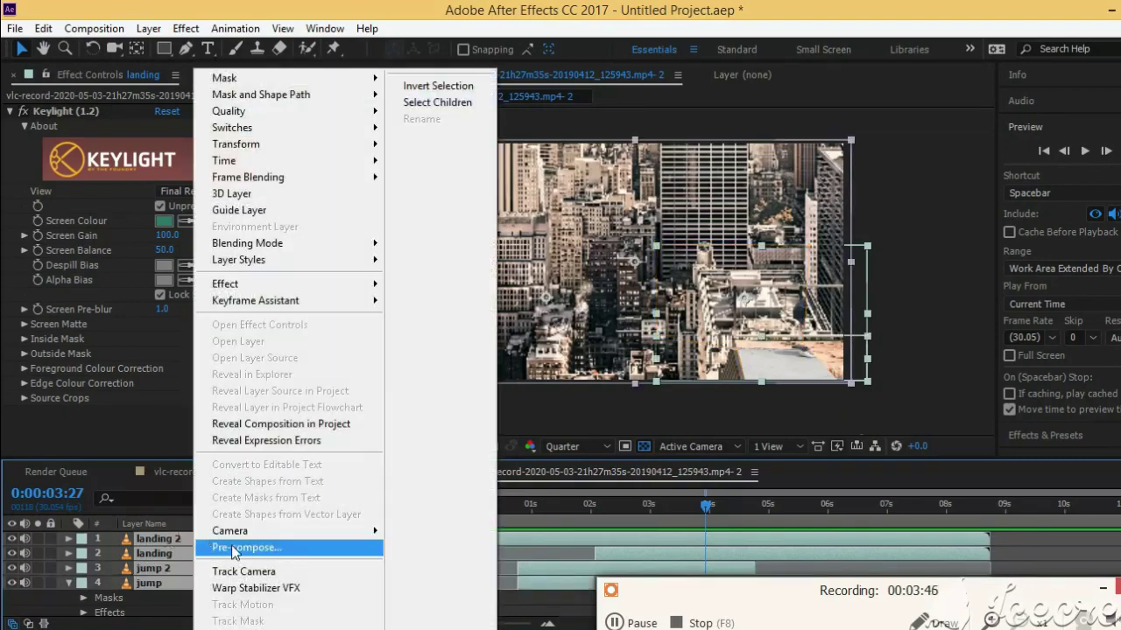
{"action": "left_click", "coordinate": [232, 547]}
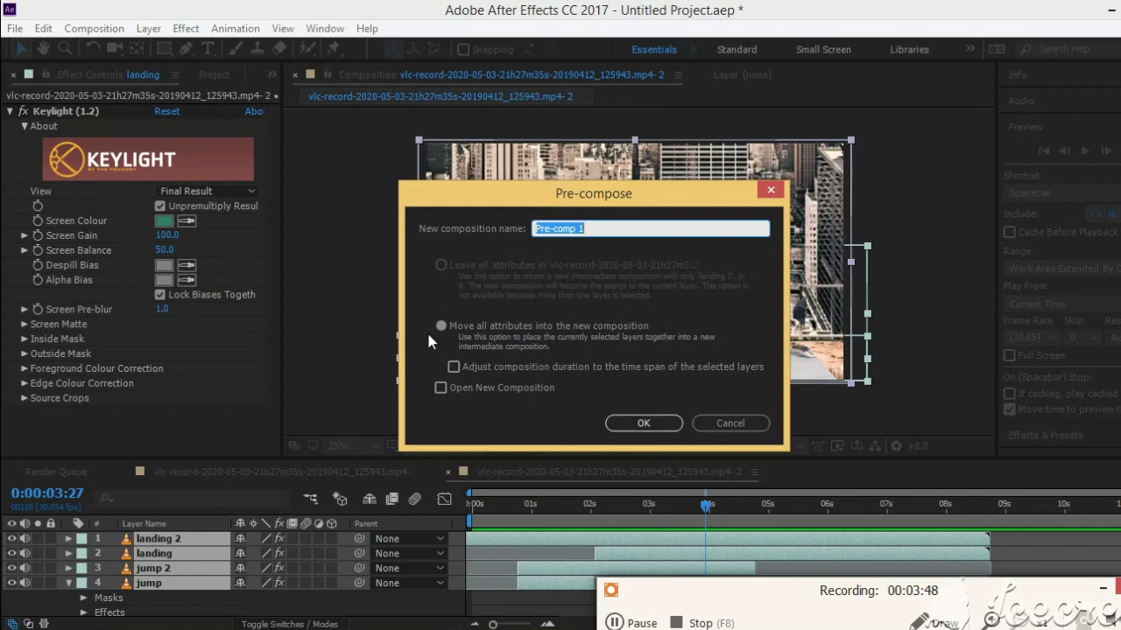
{"action": "left_click", "coordinate": [633, 424]}
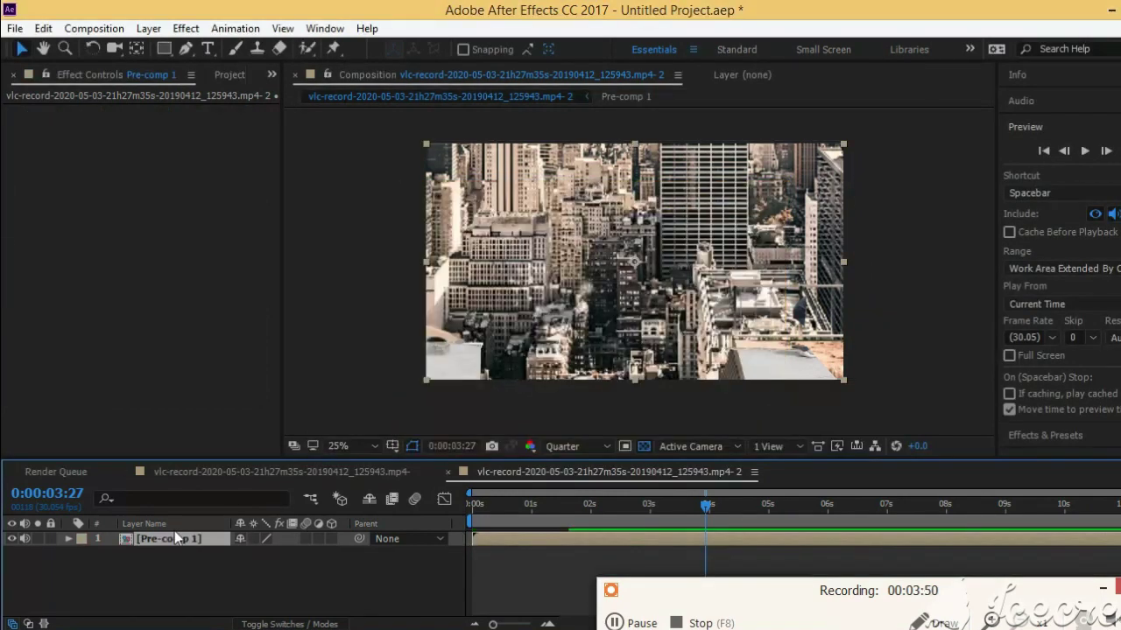